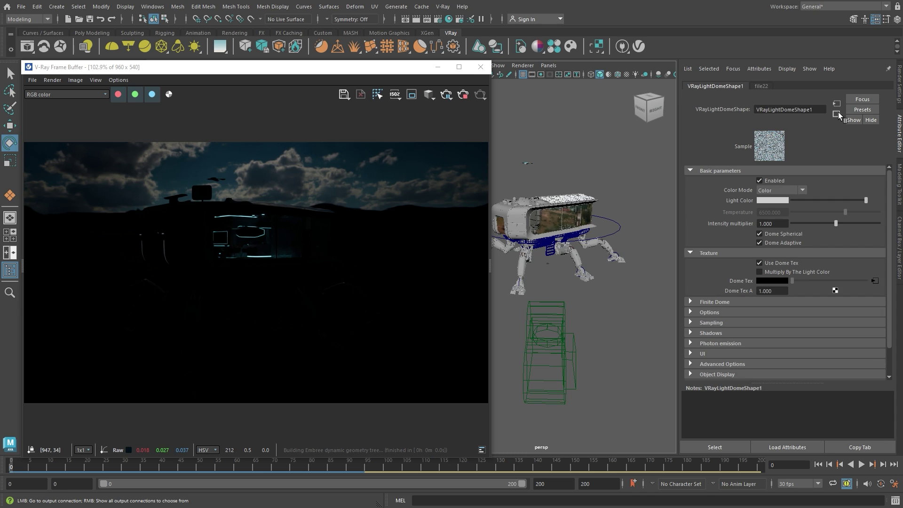
# Set the dome light's intensity multiplier to 80.
pyautogui.click(780, 224)
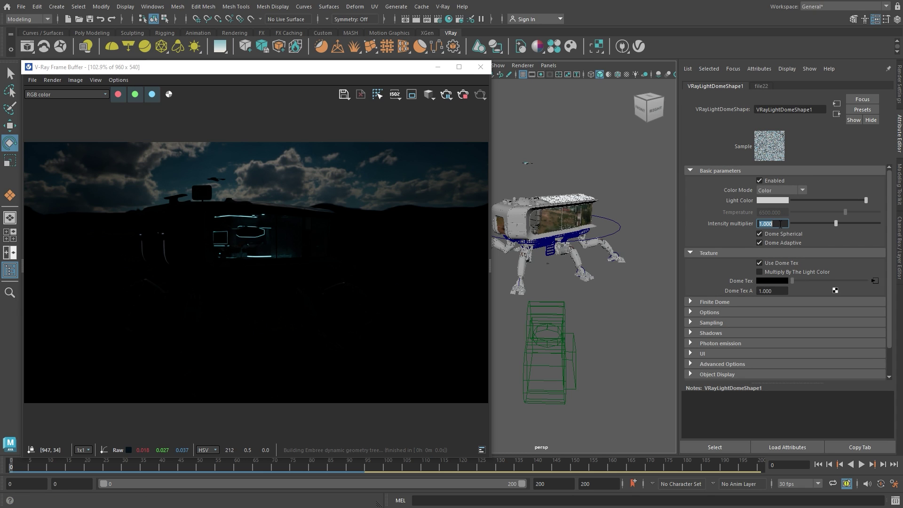
pyautogui.write('80')
pyautogui.press('Return')
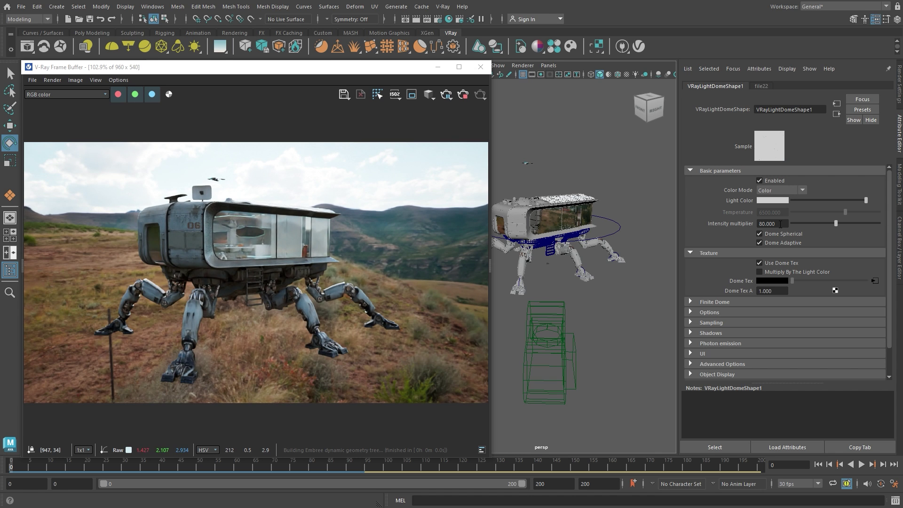
# Rotate the render camera to test how the dome background shifts behind the walking house.
pyautogui.click(544, 329)
pyautogui.moveTo(544, 330); pyautogui.dragTo(557, 366)
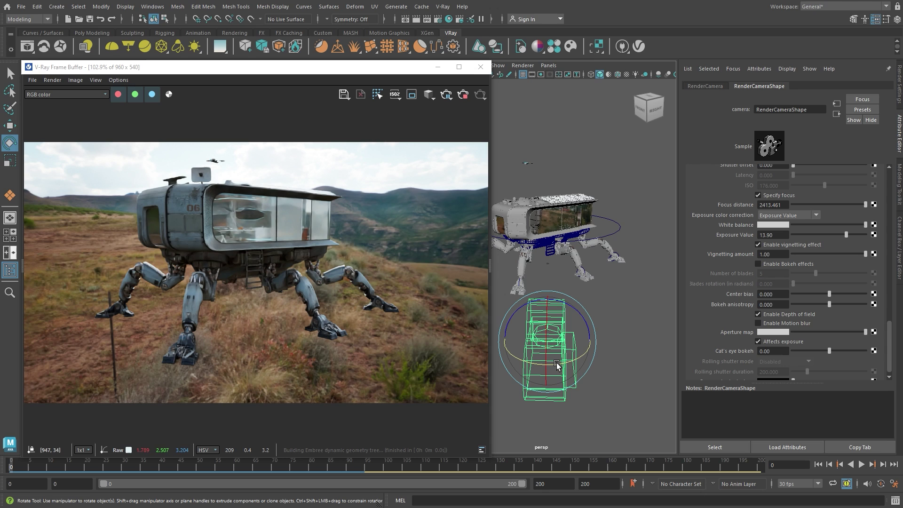
pyautogui.press('w')
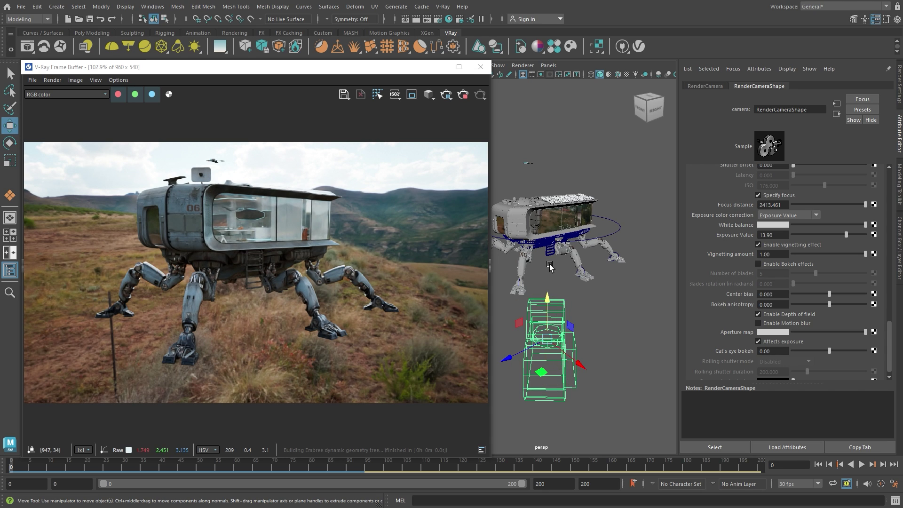
# Enable Finite Dome on the dome light and set its finite radius to 10000.
pyautogui.click(548, 262)
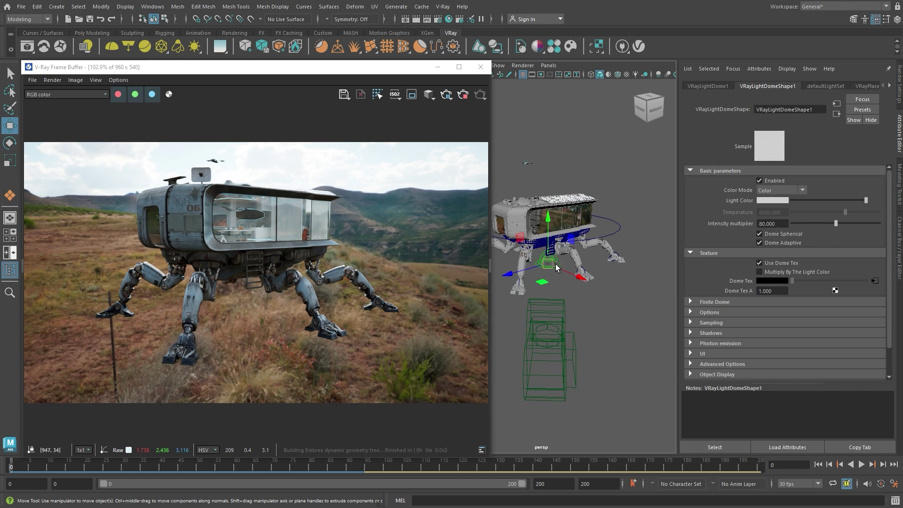
pyautogui.click(720, 303)
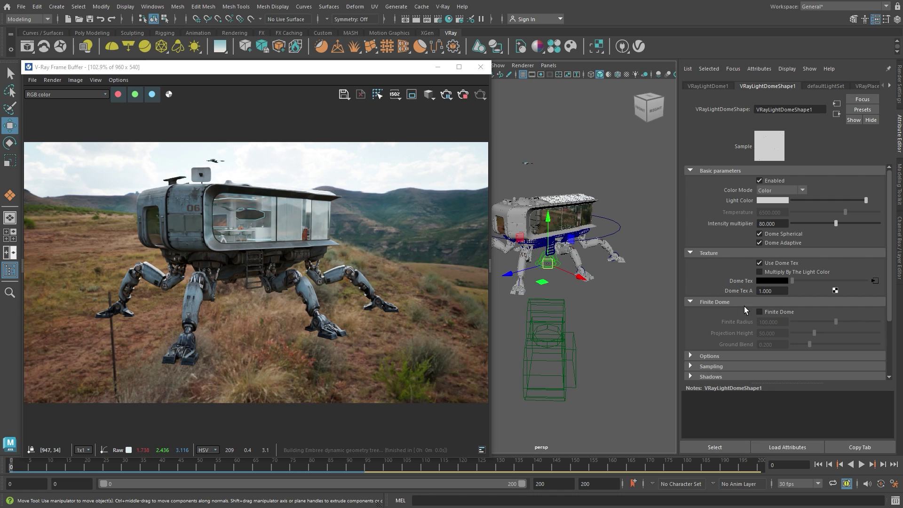
pyautogui.click(764, 313)
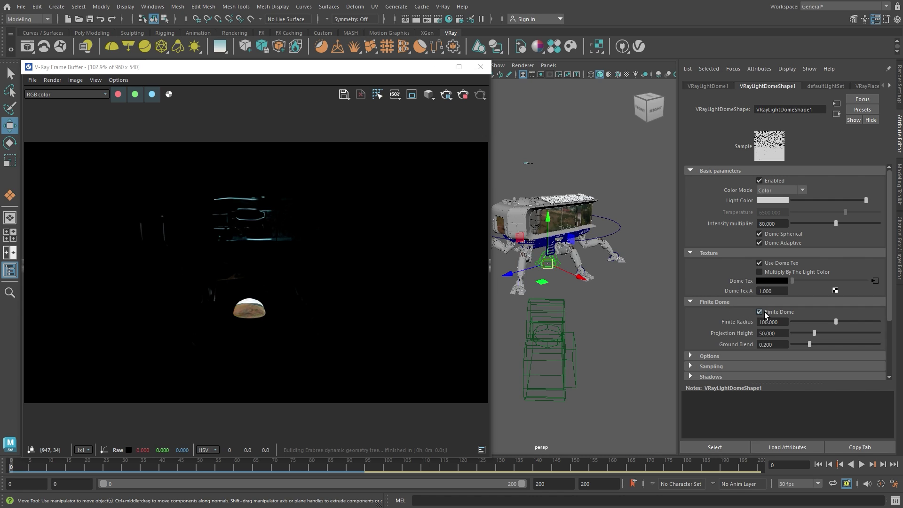
pyautogui.click(765, 322)
pyautogui.press('Return')
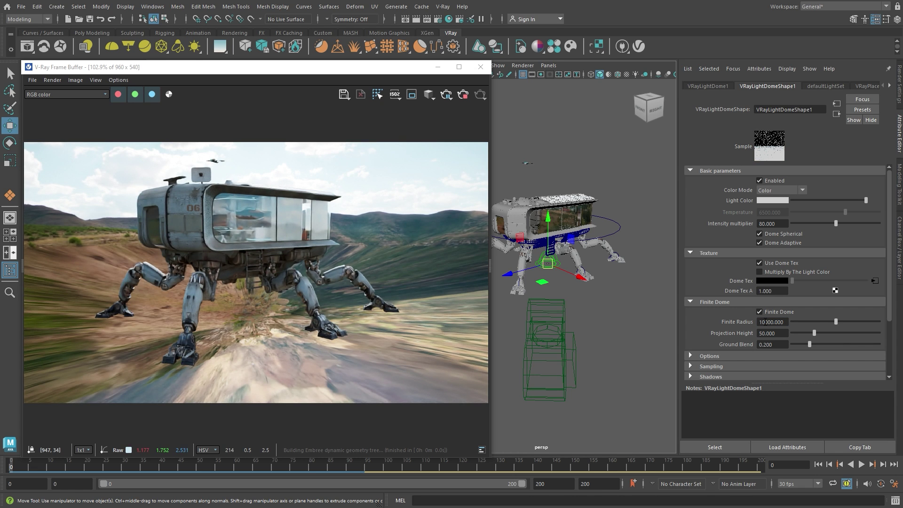
# Set the finite dome's projection height to 1200 and its ground blend to 0.8.
pyautogui.moveTo(781, 333); pyautogui.dragTo(745, 333)
pyautogui.write('12')
pyautogui.press('Return')
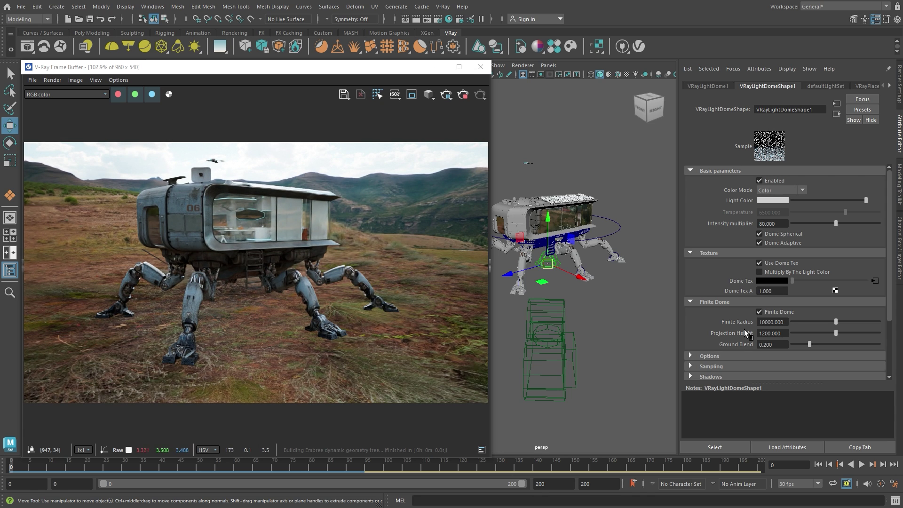
pyautogui.press('Tab')
pyautogui.write('0')
pyautogui.press('Return')
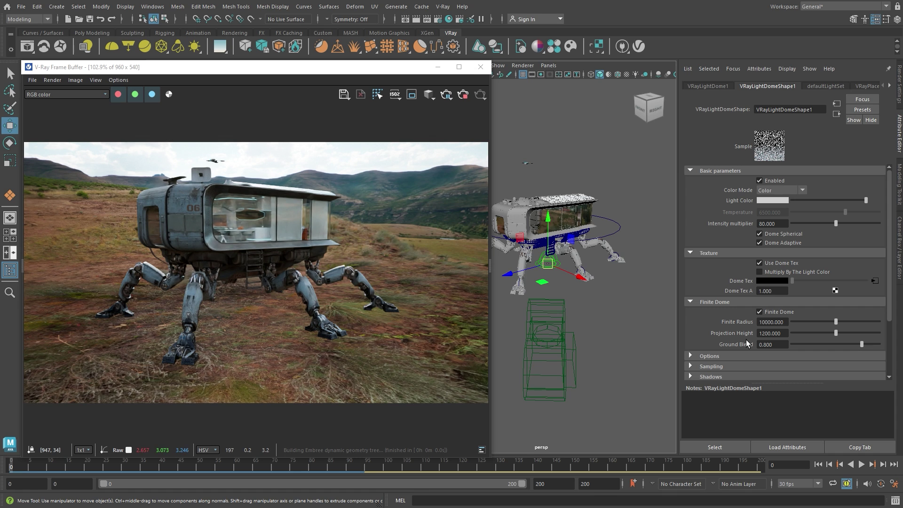
# Rotate the render camera to reframe the walking house against the projected ground.
pyautogui.click(564, 330)
pyautogui.press('e')
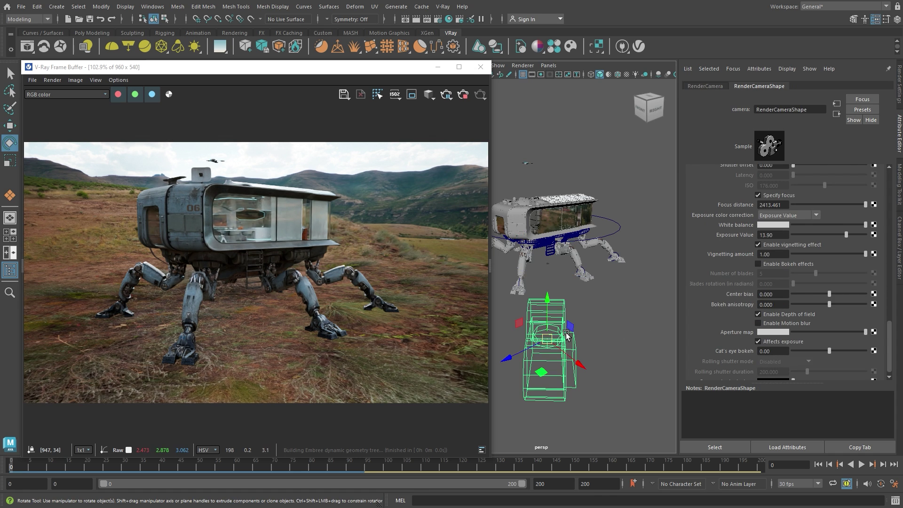
pyautogui.moveTo(580, 351); pyautogui.dragTo(545, 325)
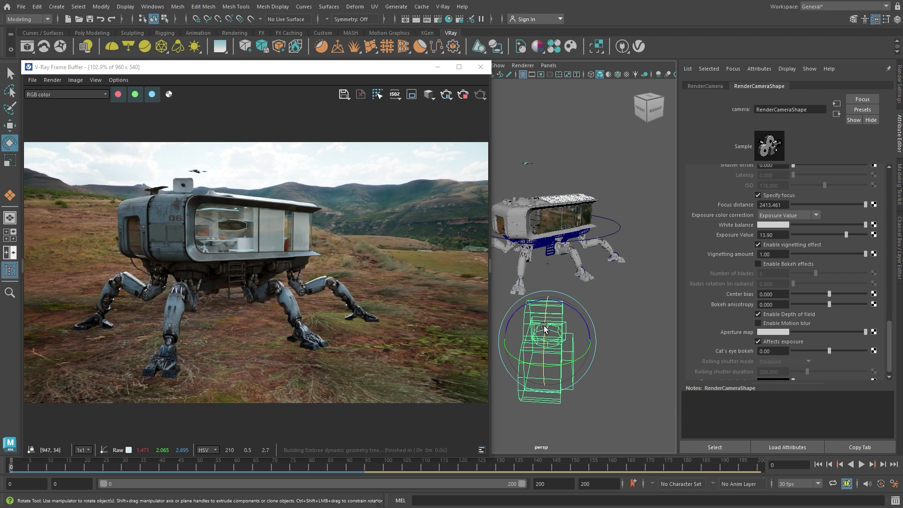
pyautogui.press('w')
# Create a large polygon plane under the walking house's feet and make it a V-Ray shadow-catching matte object.
pyautogui.click(605, 320)
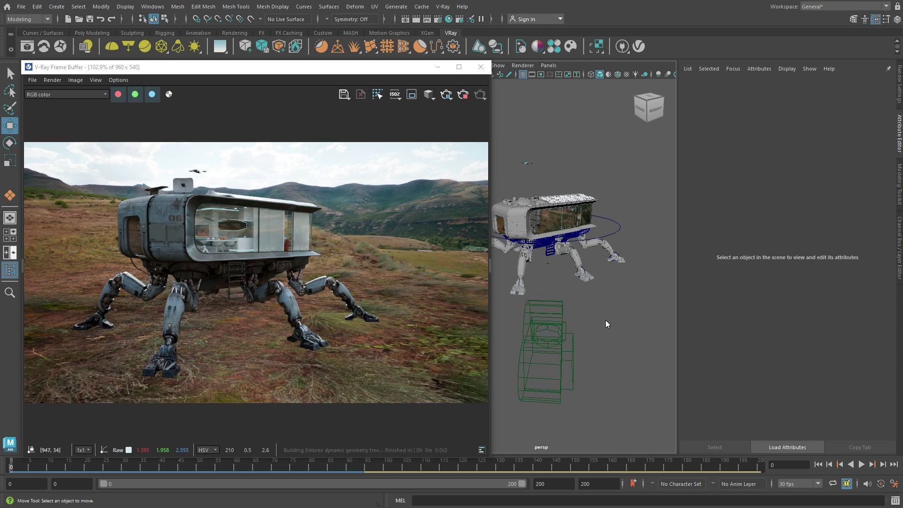
pyautogui.keyDown('shift'); pyautogui.rightClick(605, 320); pyautogui.keyUp('shift')
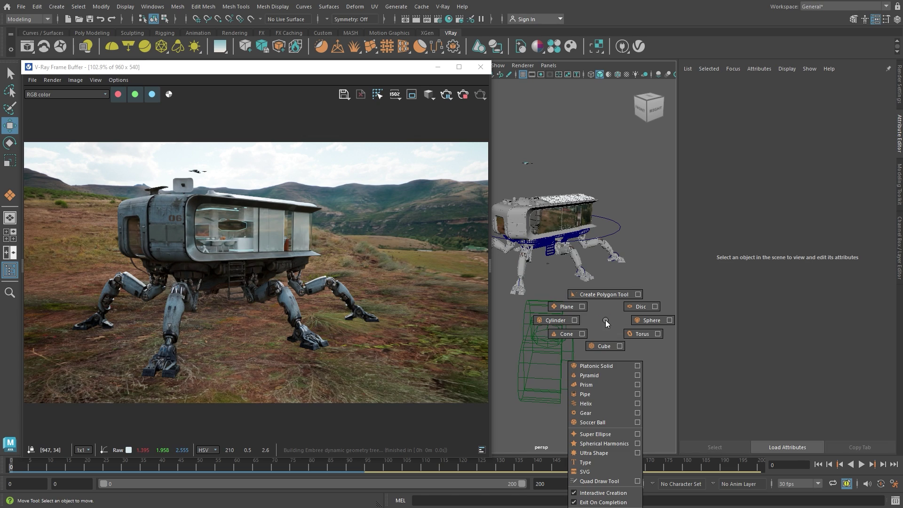
pyautogui.click(555, 305)
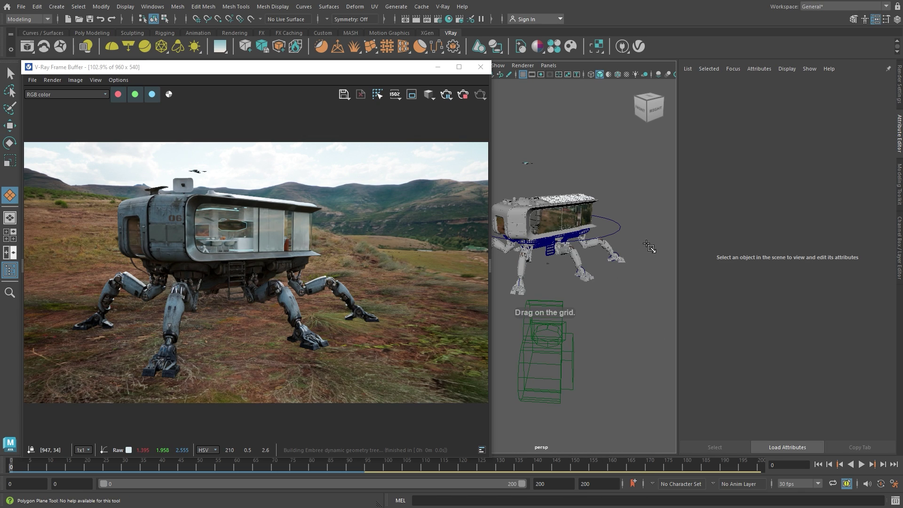
pyautogui.moveTo(600, 282); pyautogui.dragTo(545, 334)
pyautogui.press('w')
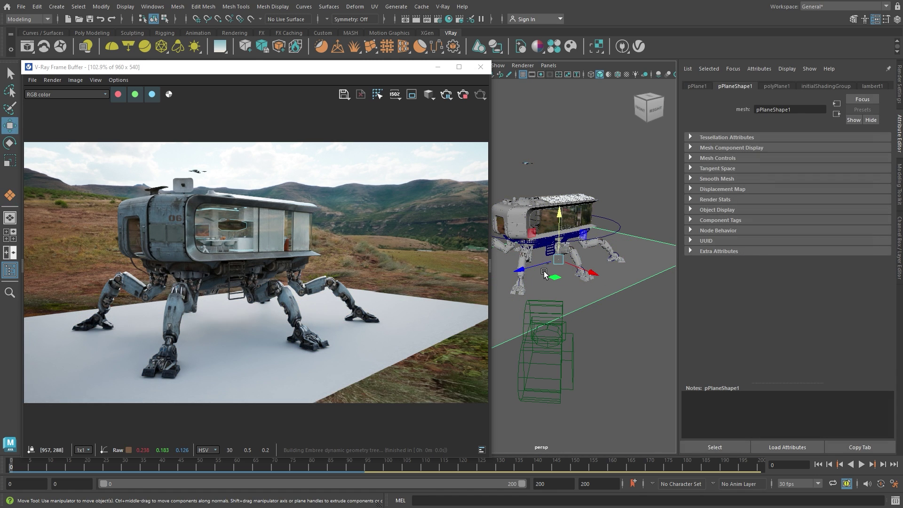
pyautogui.click(497, 46)
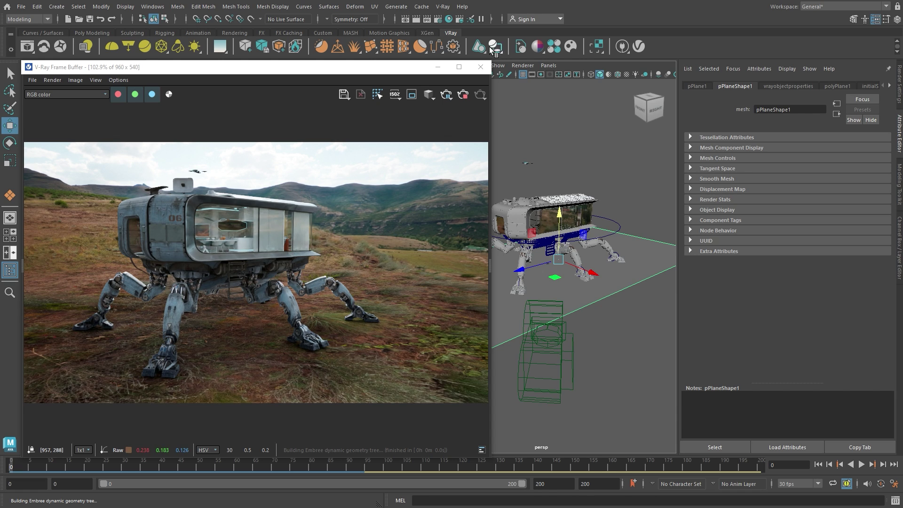
# Reveal the frame buffer's layers and add a Proportion Guide layer with the Rule of Thirds.
pyautogui.moveTo(489, 268); pyautogui.dragTo(431, 269)
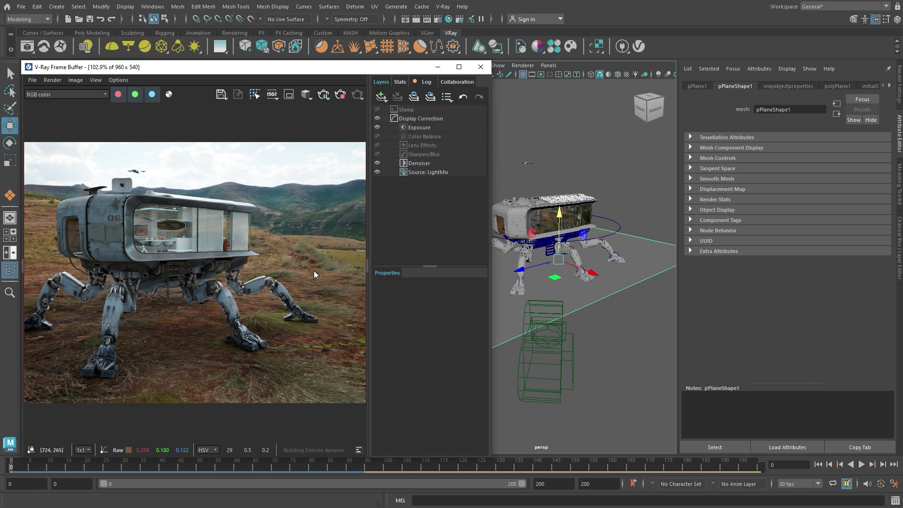
pyautogui.click(382, 96)
pyautogui.click(402, 254)
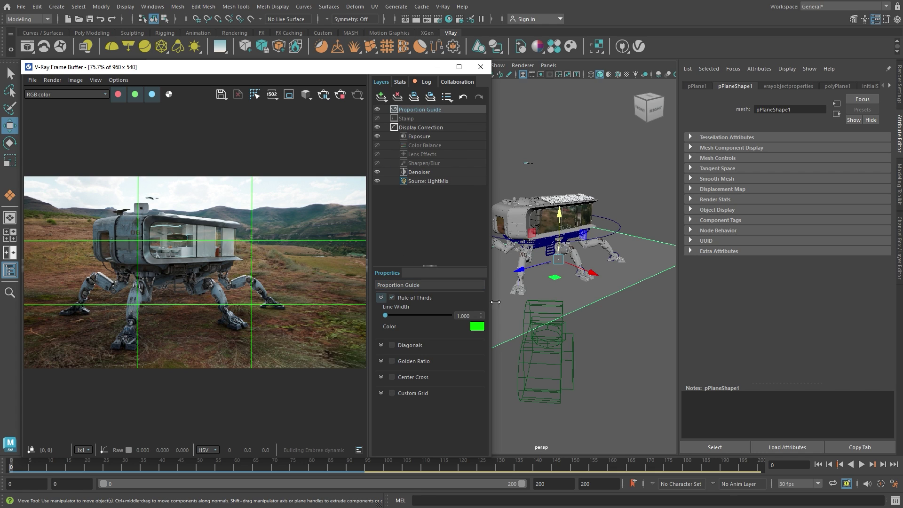
# Rotate and move the render camera to frame the open end of the walking house within the thirds guide.
pyautogui.click(549, 328)
pyautogui.press('e')
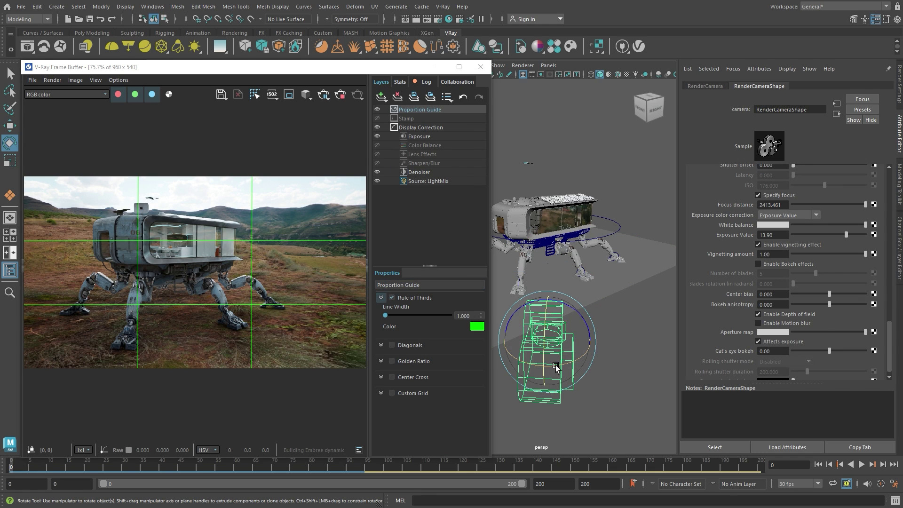
pyautogui.moveTo(555, 368); pyautogui.dragTo(577, 358)
pyautogui.press('w')
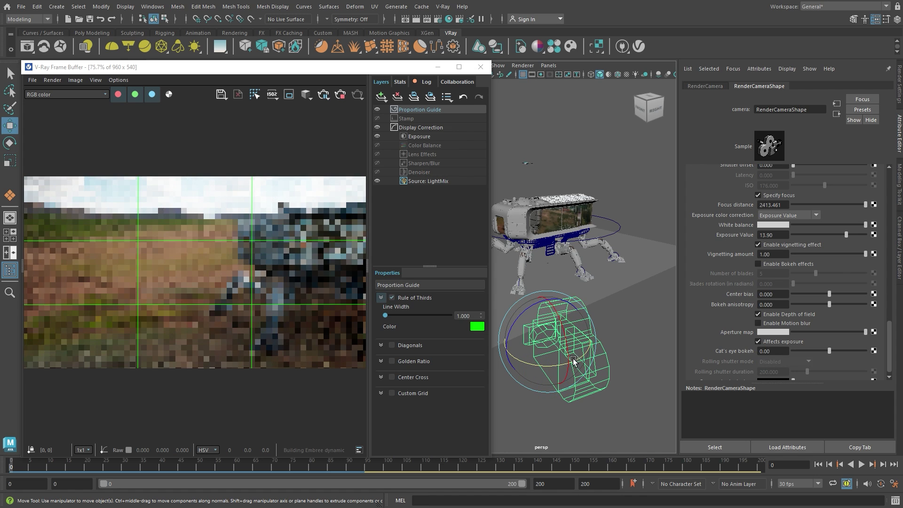
pyautogui.moveTo(522, 356); pyautogui.dragTo(535, 165)
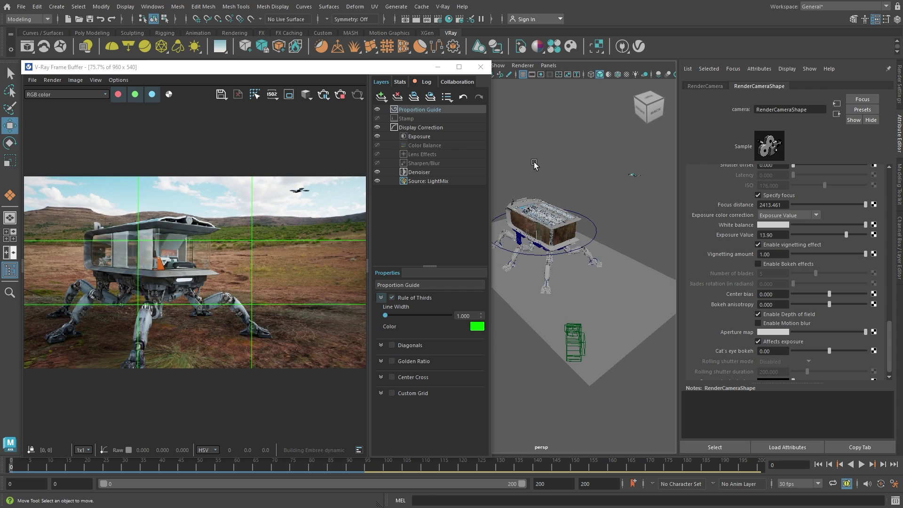
# Stop the interactive render and add the V-Ray Camera settings attributes to the render camera.
pyautogui.click(341, 95)
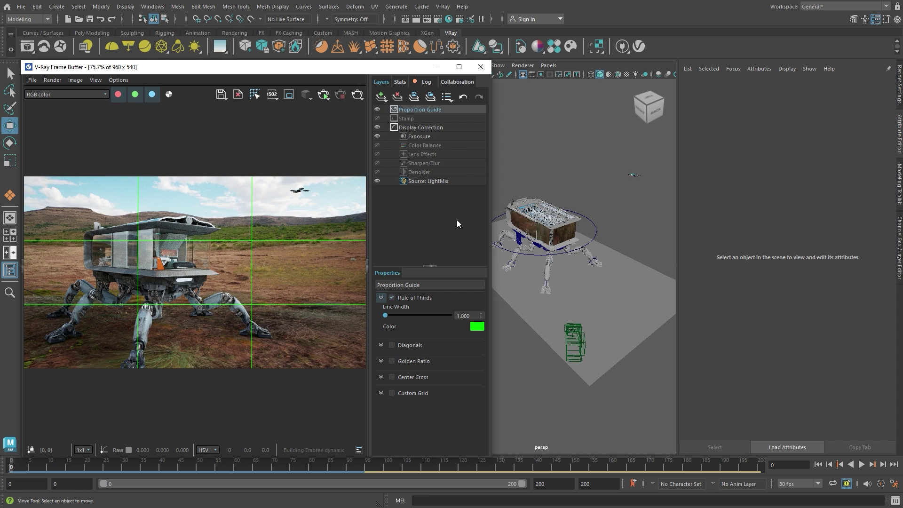
pyautogui.click(574, 333)
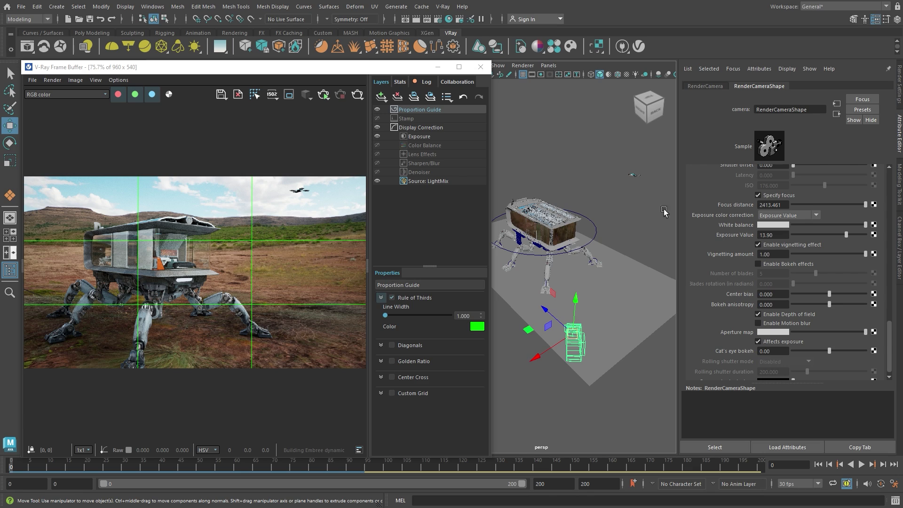
pyautogui.click(758, 69)
pyautogui.moveTo(762, 107)
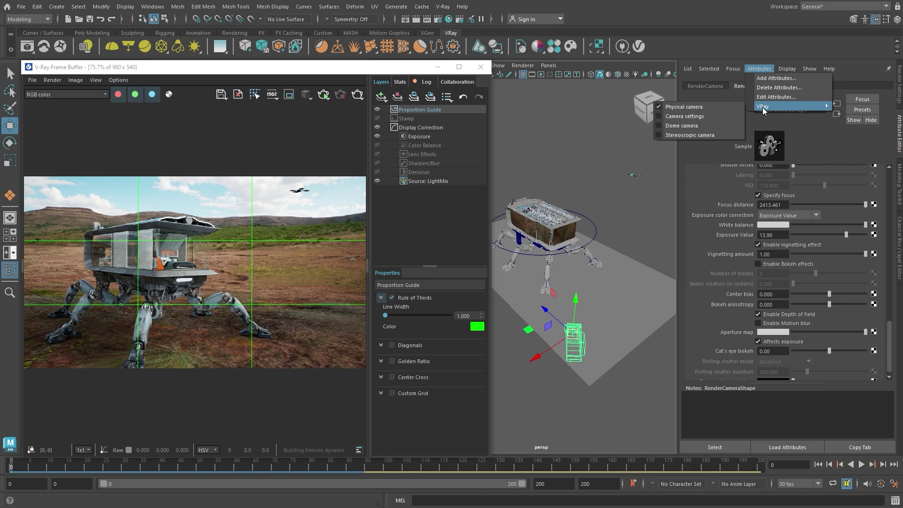
pyautogui.click(701, 116)
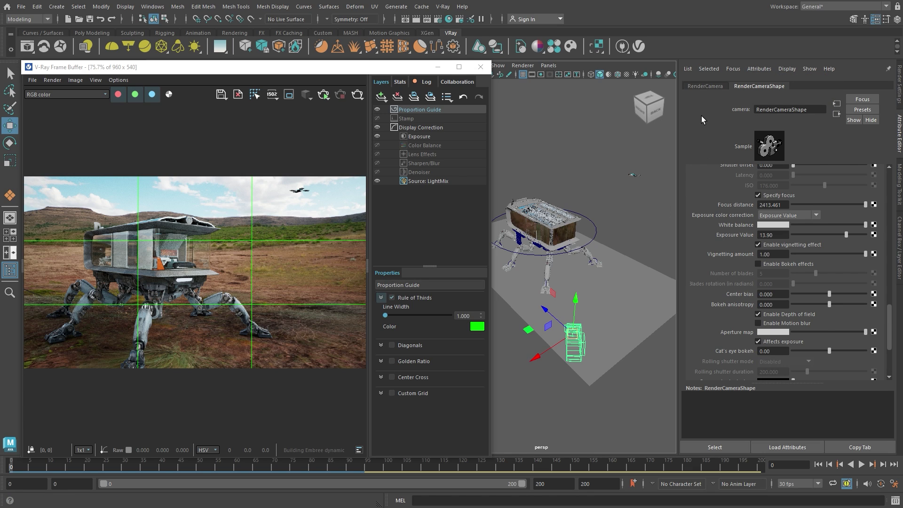
# Set the render camera's type to Spherical and override its FOV with 360.
pyautogui.moveTo(888, 315); pyautogui.dragTo(890, 346)
pyautogui.click(829, 303)
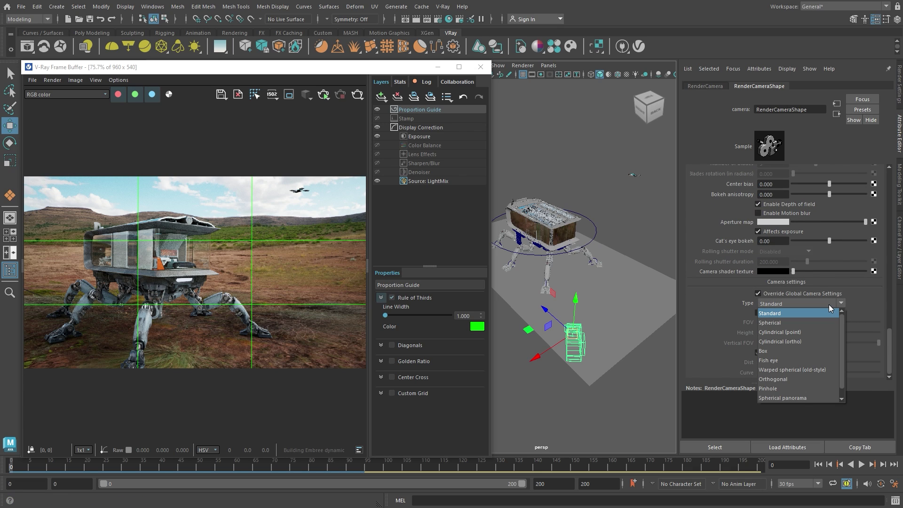
pyautogui.click(822, 323)
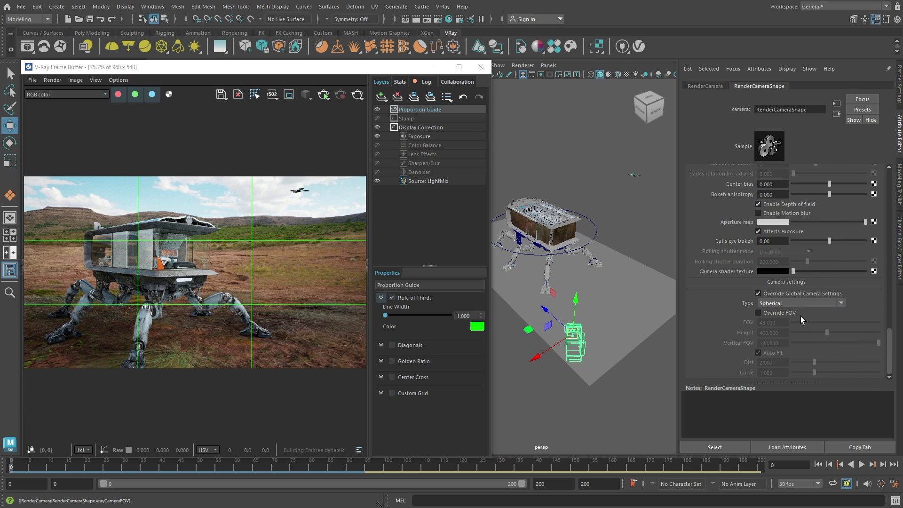
pyautogui.click(782, 313)
pyautogui.click(770, 322)
pyautogui.write('3')
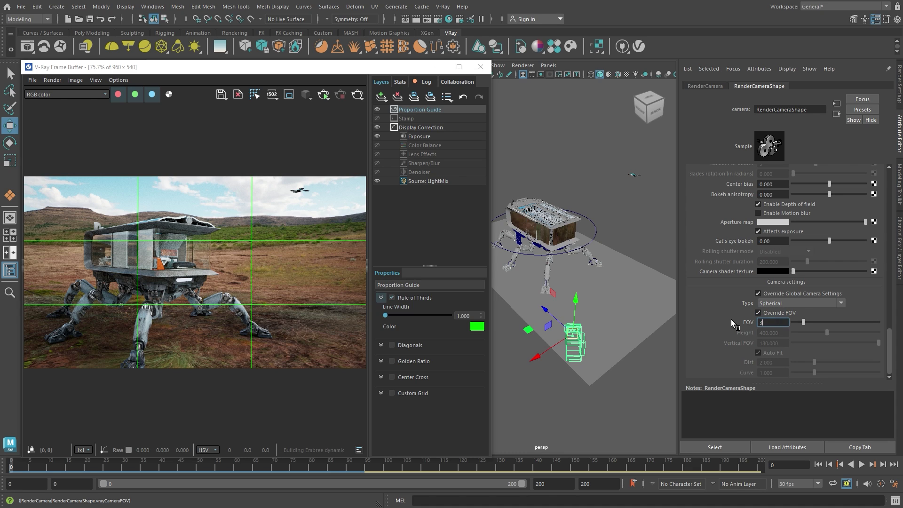
pyautogui.write('60')
pyautogui.press('Return')
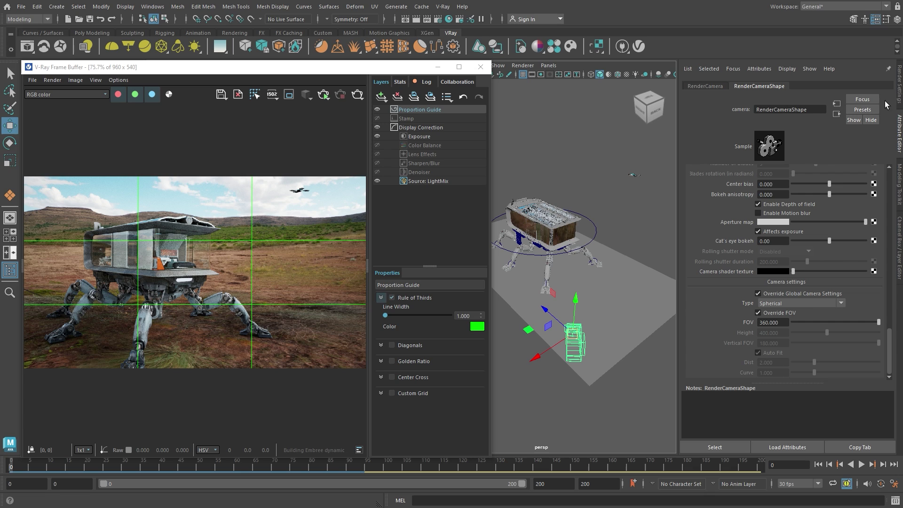
# Set the render resolution width to 10240 in the render settings.
pyautogui.click(898, 91)
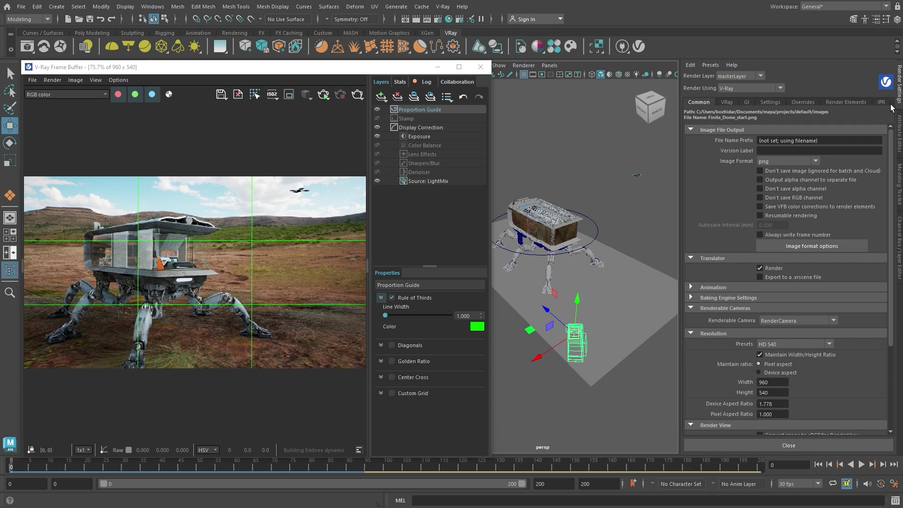
pyautogui.click(777, 383)
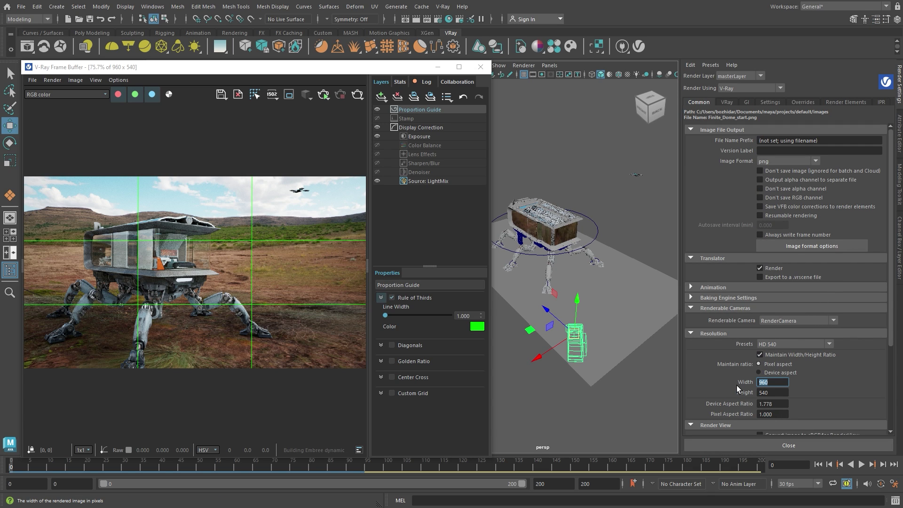
pyautogui.write('10240')
pyautogui.press('Return')
# Turn on Panorama View in the frame buffer and start an interactive render from RenderCamera.
pyautogui.click(93, 80)
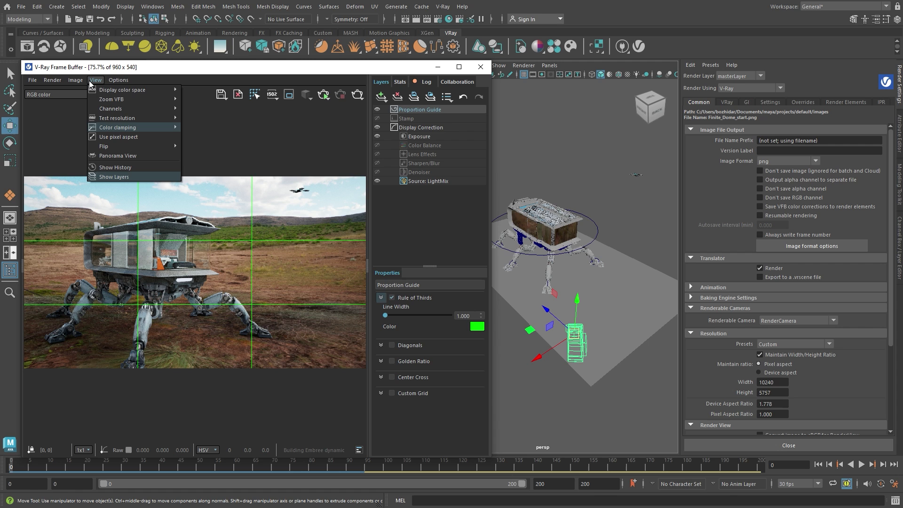
pyautogui.click(120, 156)
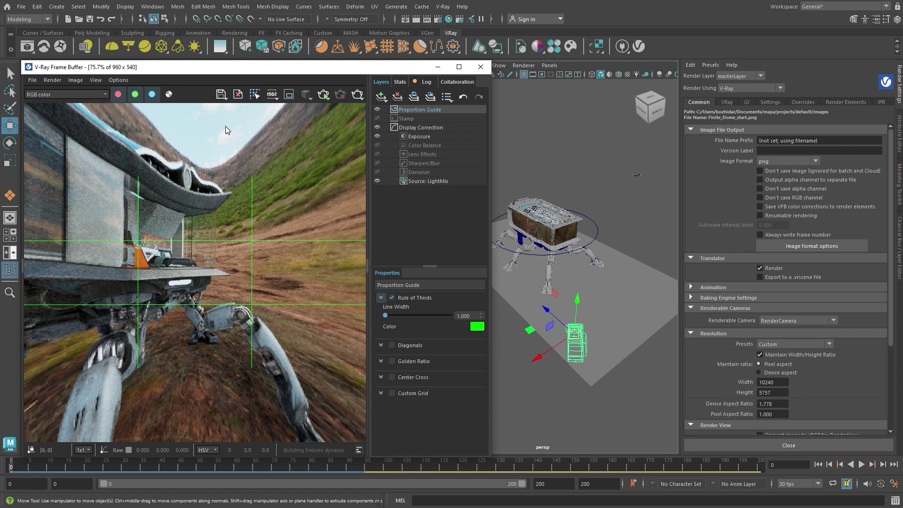
pyautogui.click(326, 95)
pyautogui.click(332, 105)
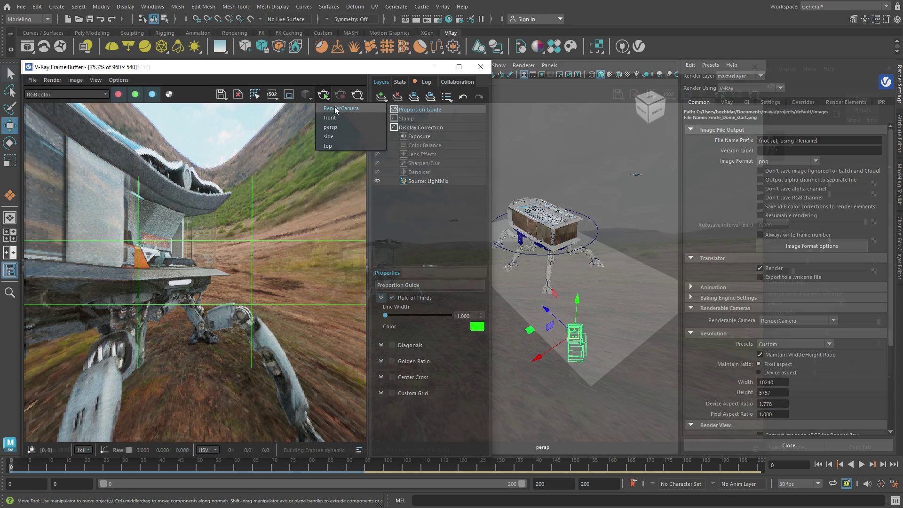
pyautogui.scroll(5, 368, 273)
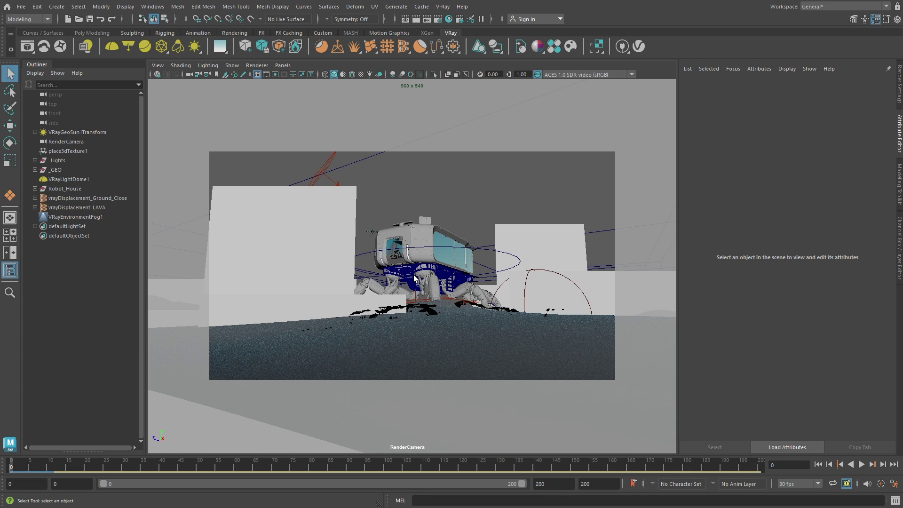
# Start an Export Selection of the Robot_House group with USD Export as the file type.
pyautogui.click(80, 189)
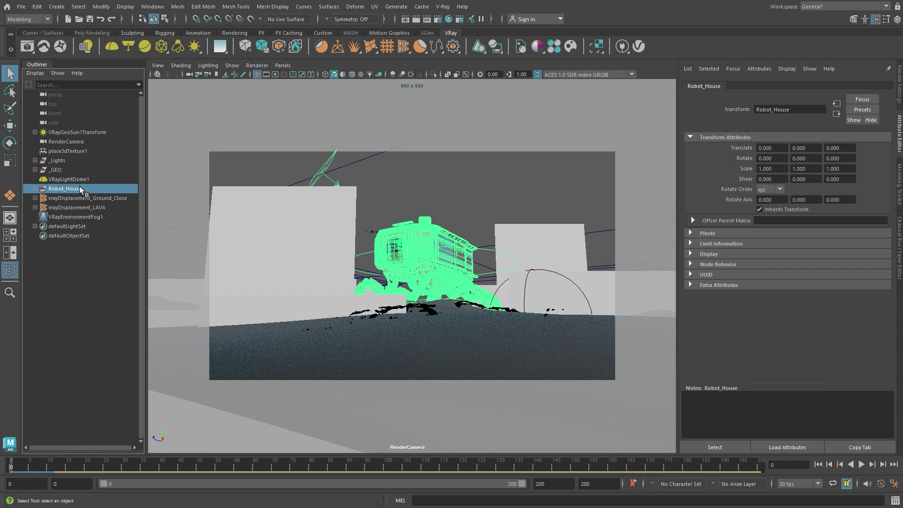
pyautogui.click(23, 7)
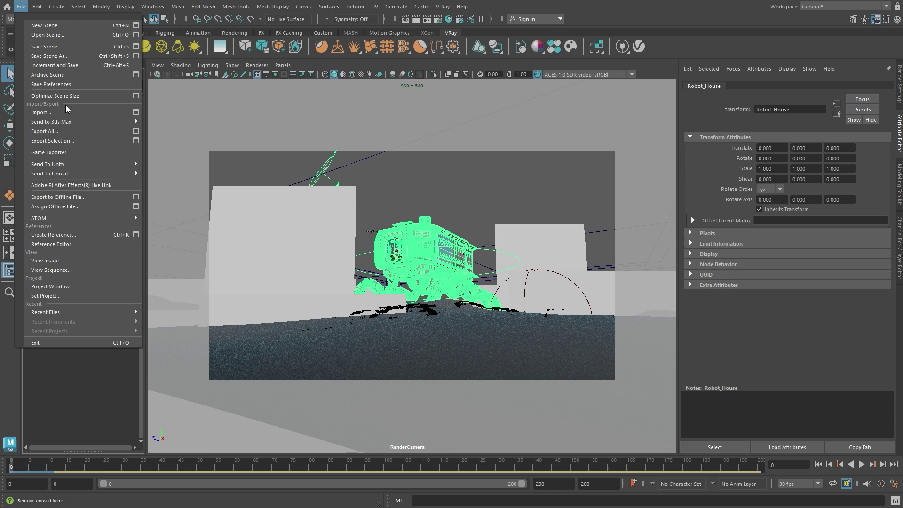
pyautogui.click(78, 140)
pyautogui.click(373, 333)
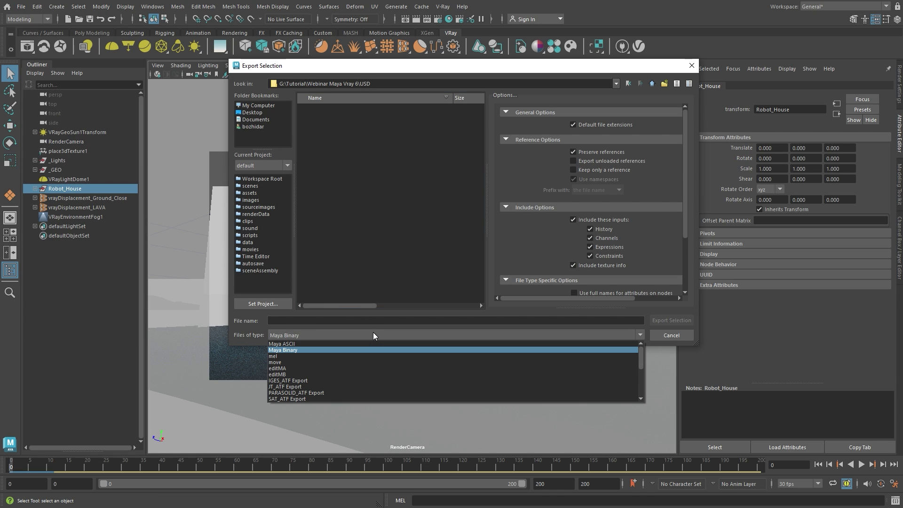
pyautogui.click(380, 386)
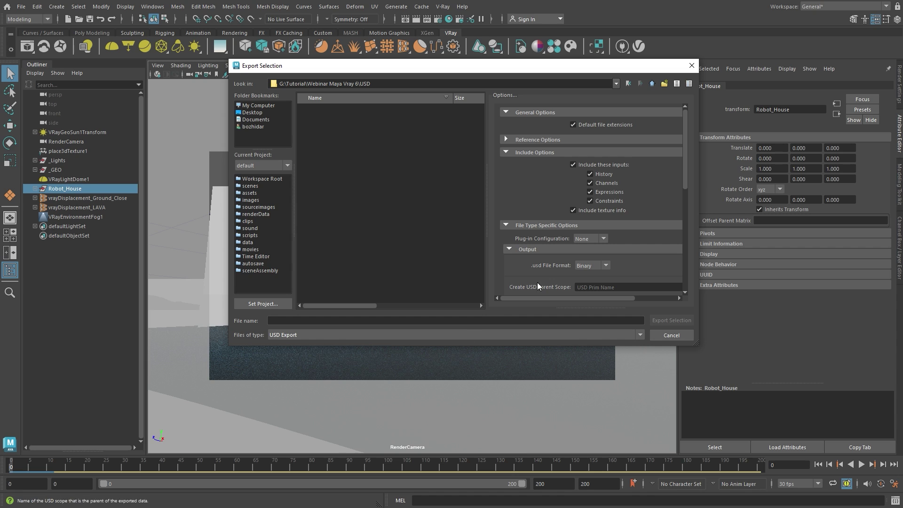
# Set the USD export's plug-in configuration to V-Ray and include V-Ray materials.
pyautogui.click(595, 239)
pyautogui.click(595, 255)
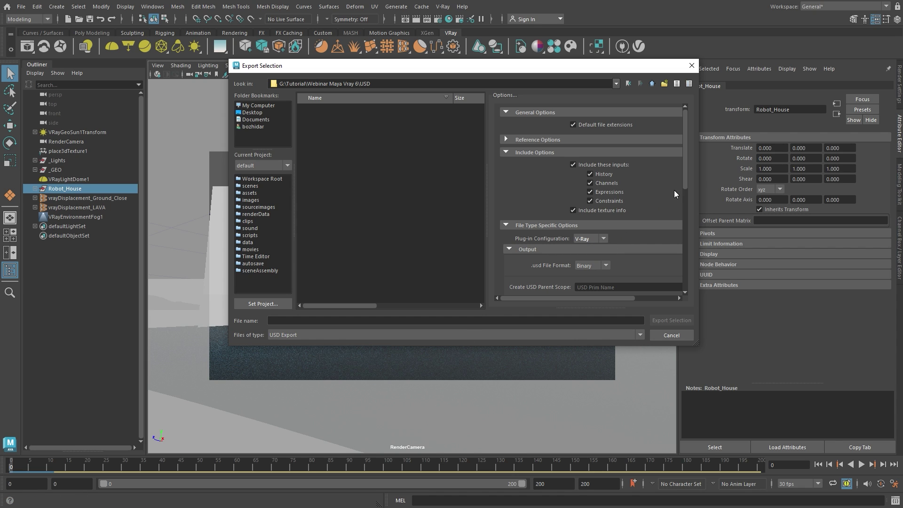
pyautogui.moveTo(685, 175); pyautogui.dragTo(678, 272)
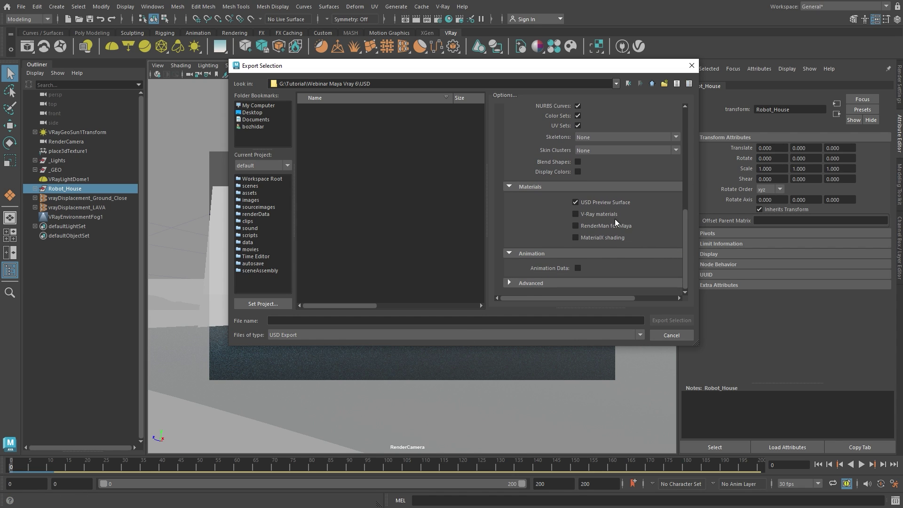
pyautogui.click(606, 215)
# Name the USD file Mobile_House and export the selection.
pyautogui.click(623, 320)
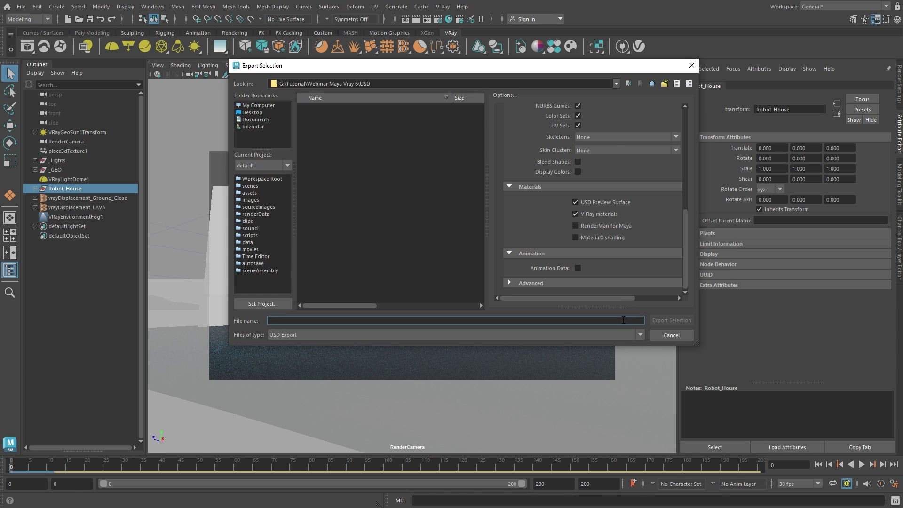
pyautogui.write('Mobile_House')
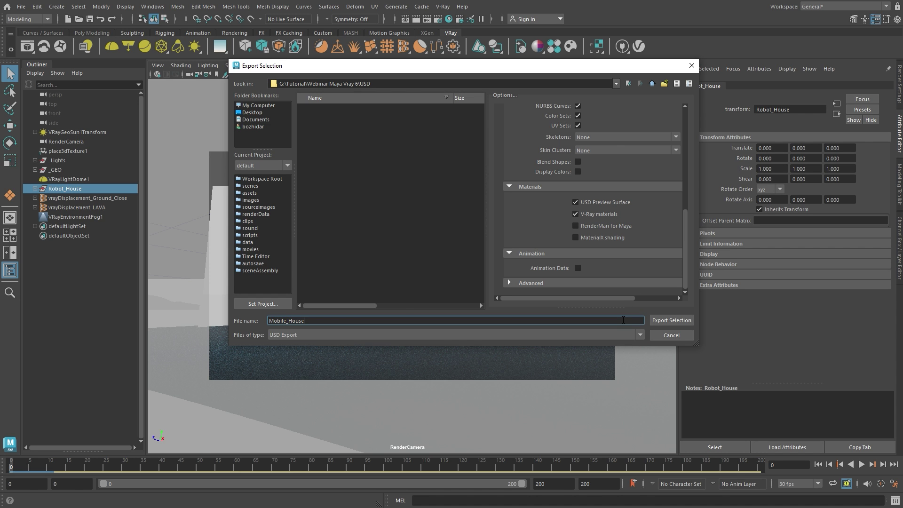
pyautogui.press('Return')
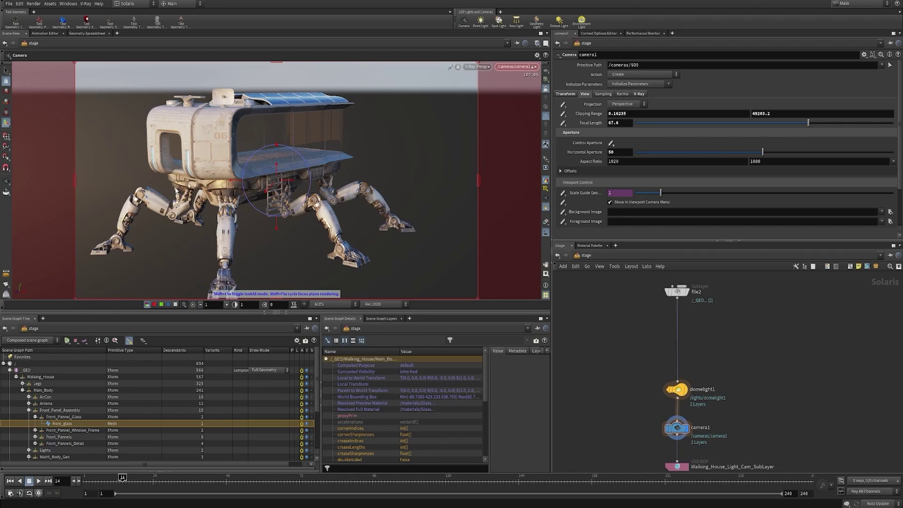
# Switch to Houdini Solaris and examine the walking house's front window glass up close in the V-Ray viewport.
pyautogui.press('Escape')
pyautogui.scroll(10, 235, 165)
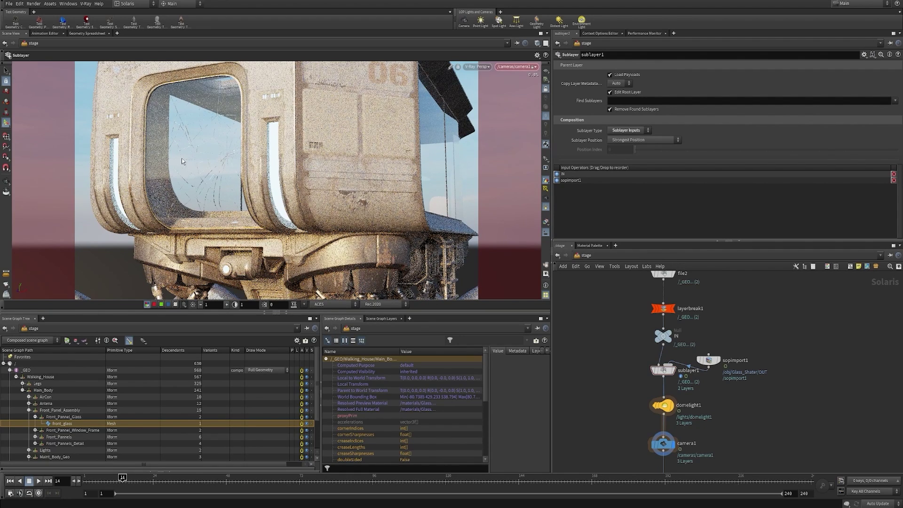
pyautogui.press('Escape')
pyautogui.scroll(5, 227, 153)
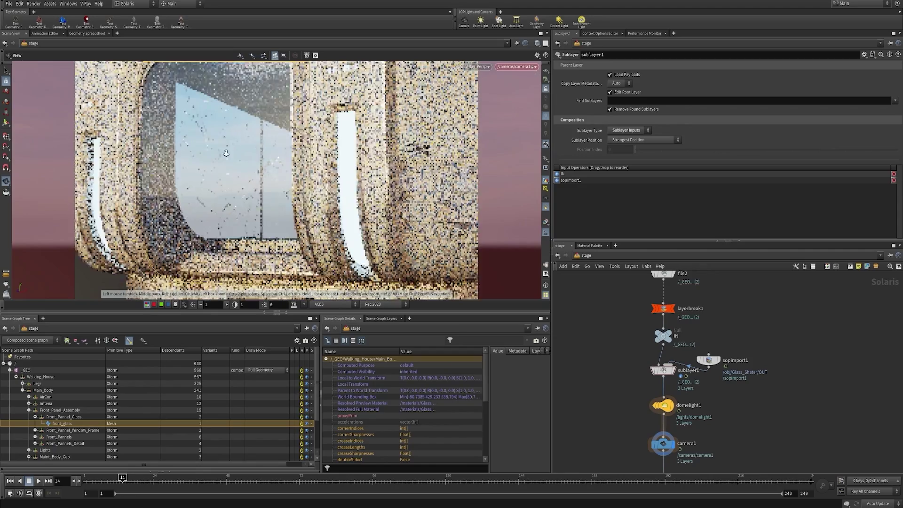
pyautogui.keyDown('alt'); pyautogui.moveTo(226, 154); pyautogui.dragTo(232, 158); pyautogui.keyUp('alt')
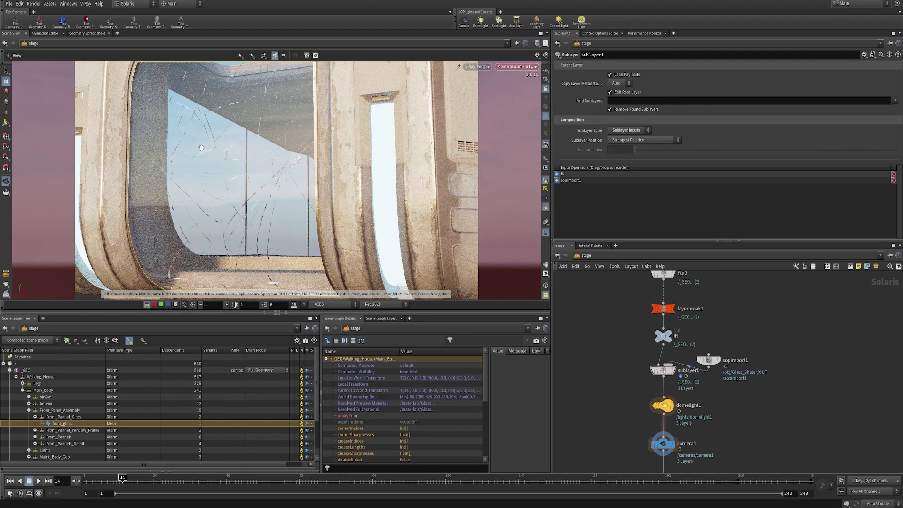
pyautogui.keyDown('alt'); pyautogui.moveTo(203, 147); pyautogui.dragTo(214, 147); pyautogui.keyUp('alt')
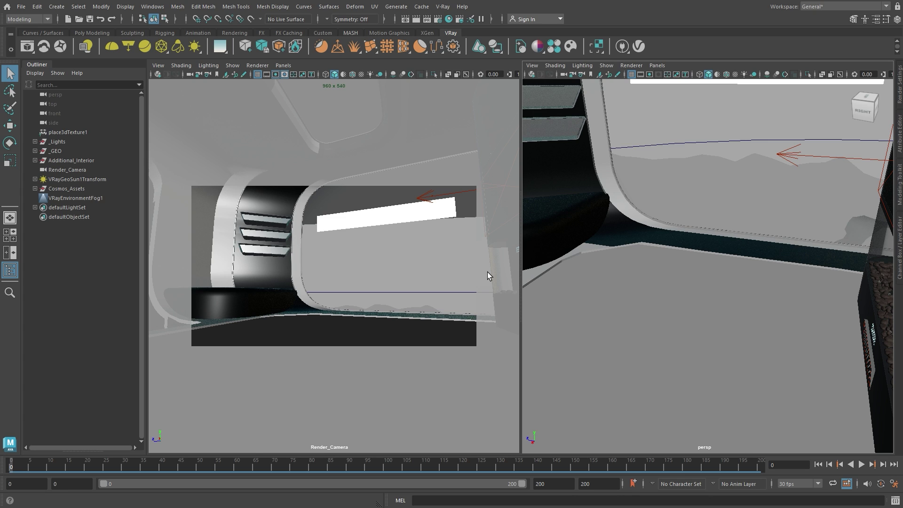
# Switch to the interior scene in Maya and start an interactive V-Ray render from Render_Camera.
pyautogui.click(29, 44)
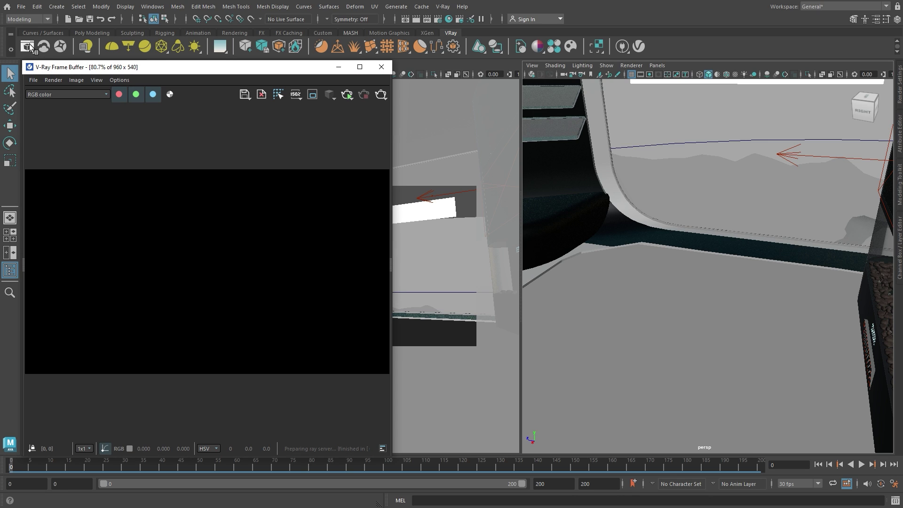
pyautogui.click(343, 98)
pyautogui.click(355, 109)
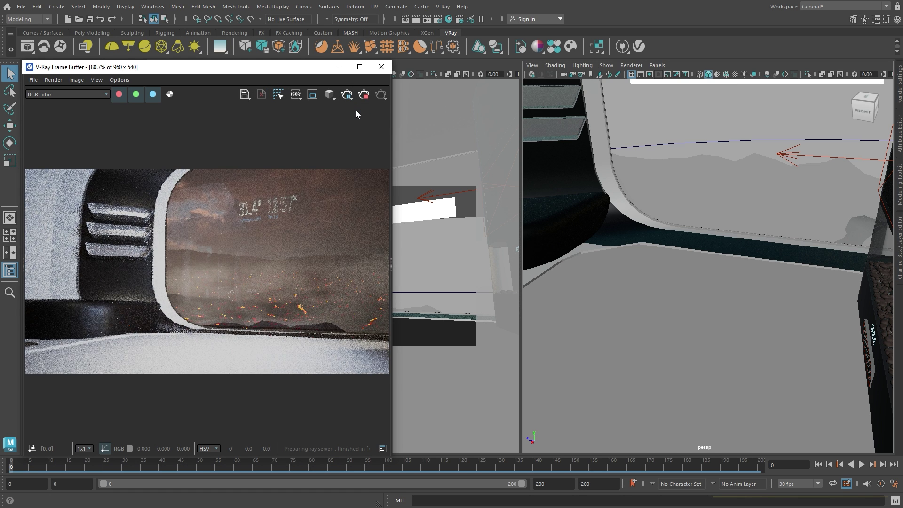
# Open the Chaos Cosmos browser and show the downloaded models in the Tables category.
pyautogui.click(570, 46)
pyautogui.click(449, 181)
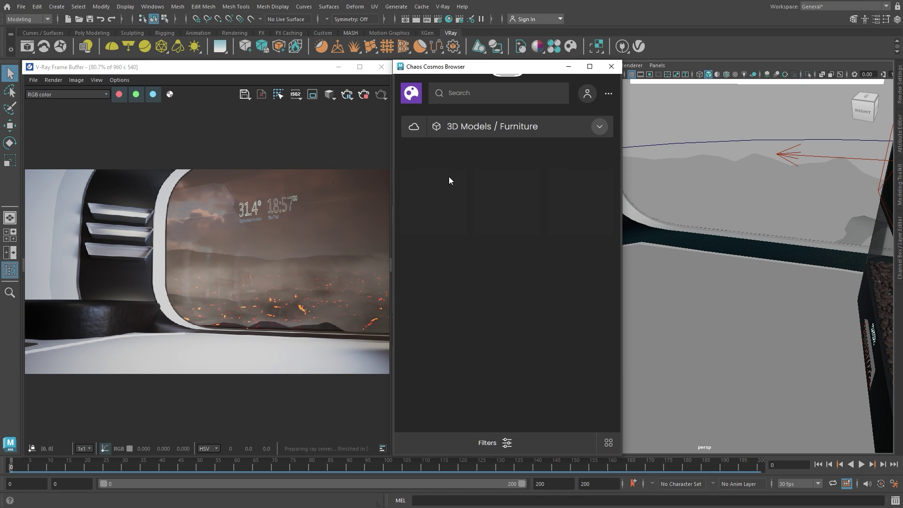
pyautogui.click(483, 127)
pyautogui.click(472, 221)
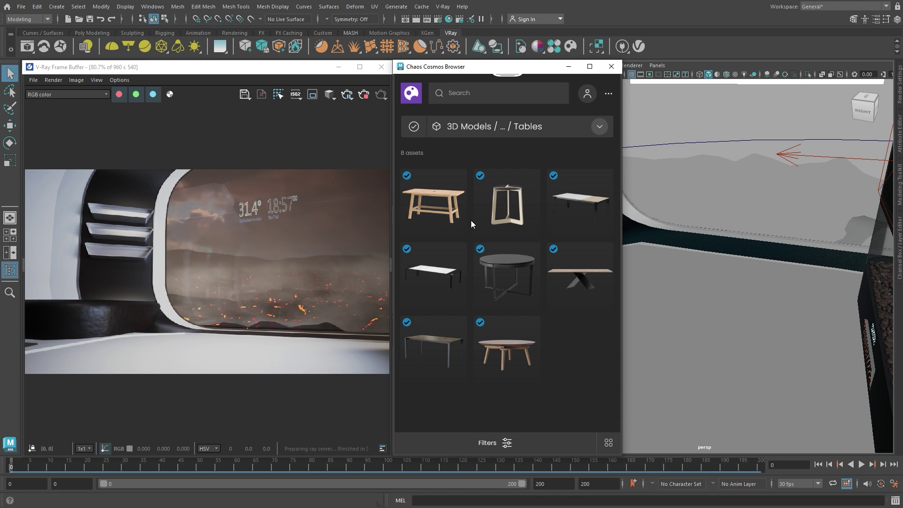
# Place the Table Dining 011 model on the interior floor near the window and adjust its position sideways.
pyautogui.moveTo(433, 274)
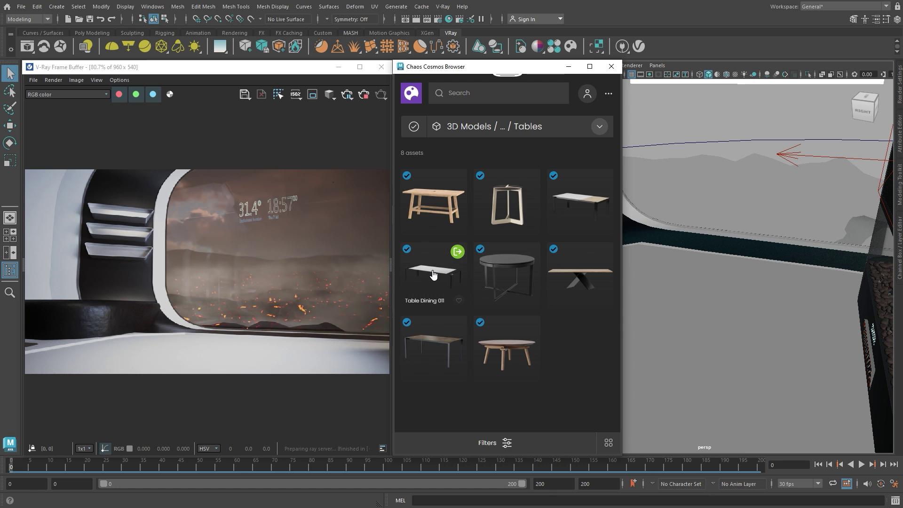
pyautogui.moveTo(433, 275); pyautogui.dragTo(685, 360)
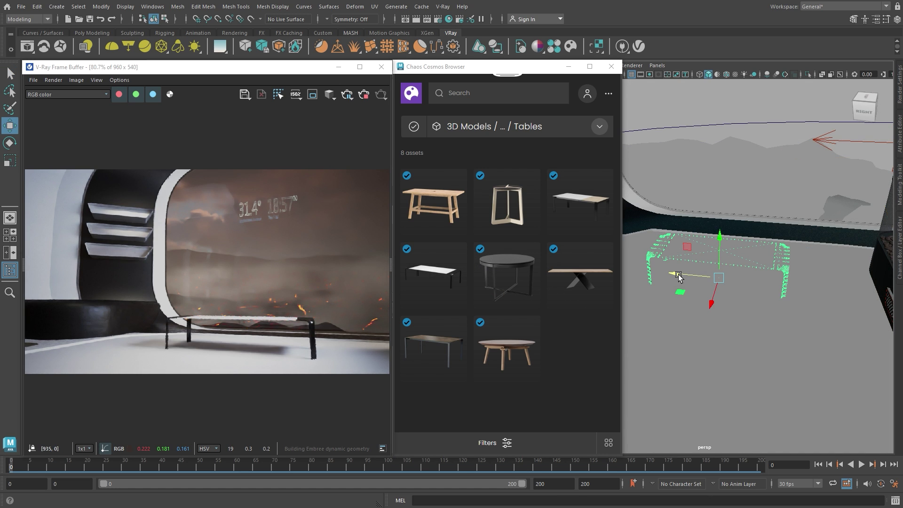
pyautogui.moveTo(677, 278); pyautogui.dragTo(687, 279)
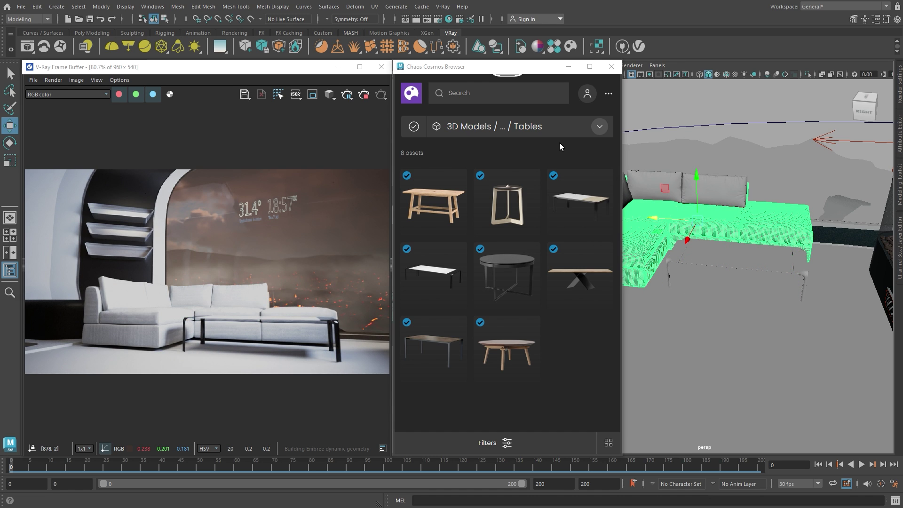
# Show the downloaded Vegetation models in the Cosmos library.
pyautogui.click(541, 129)
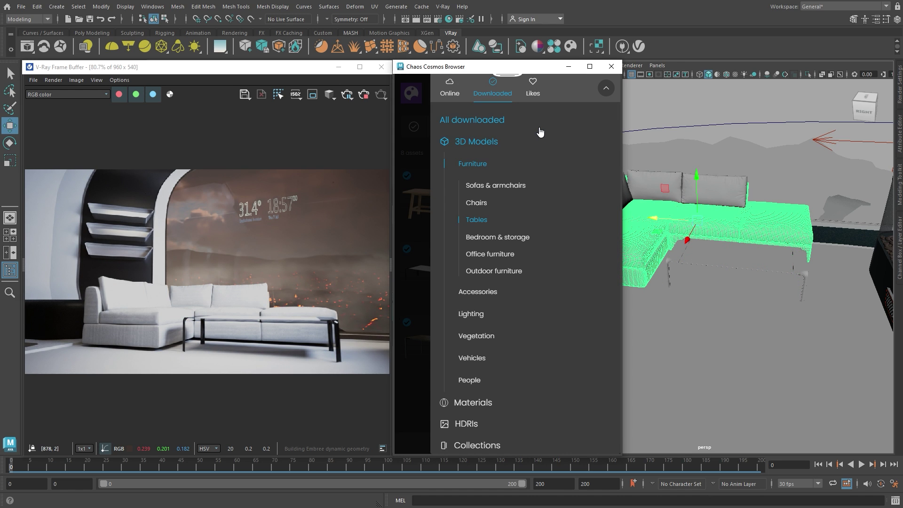
pyautogui.click(484, 336)
pyautogui.click(421, 278)
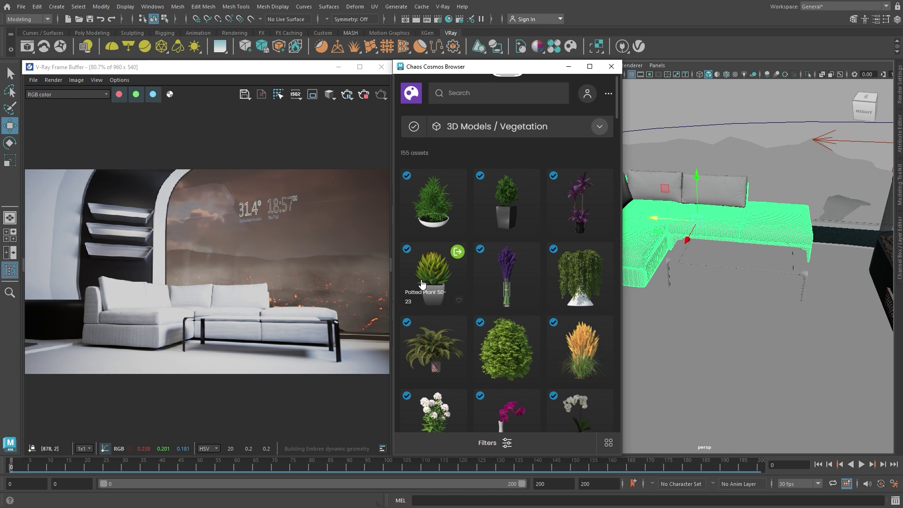
# Filter the vegetation by the Urban outdoor space, browse the matches and remove that filter.
pyautogui.click(492, 438)
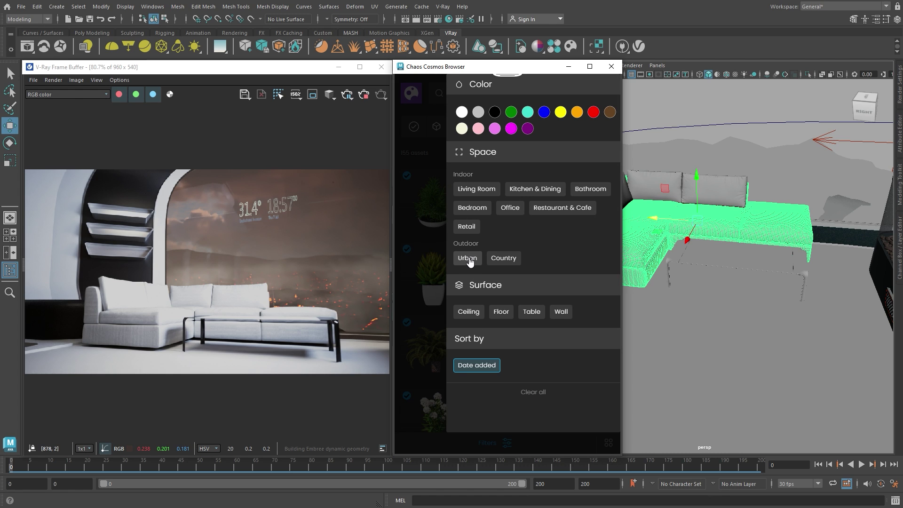
pyautogui.click(467, 257)
pyautogui.click(433, 252)
pyautogui.scroll(-3, 431, 256)
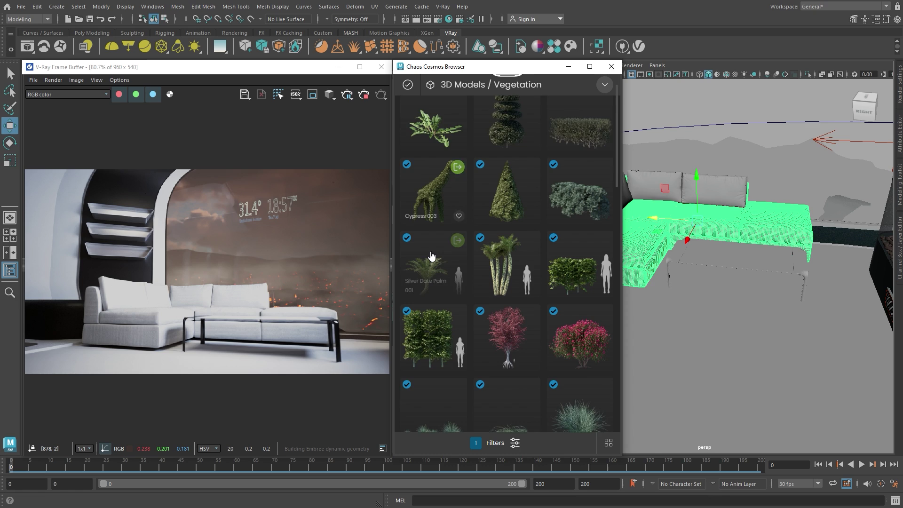
pyautogui.click(498, 439)
pyautogui.click(467, 258)
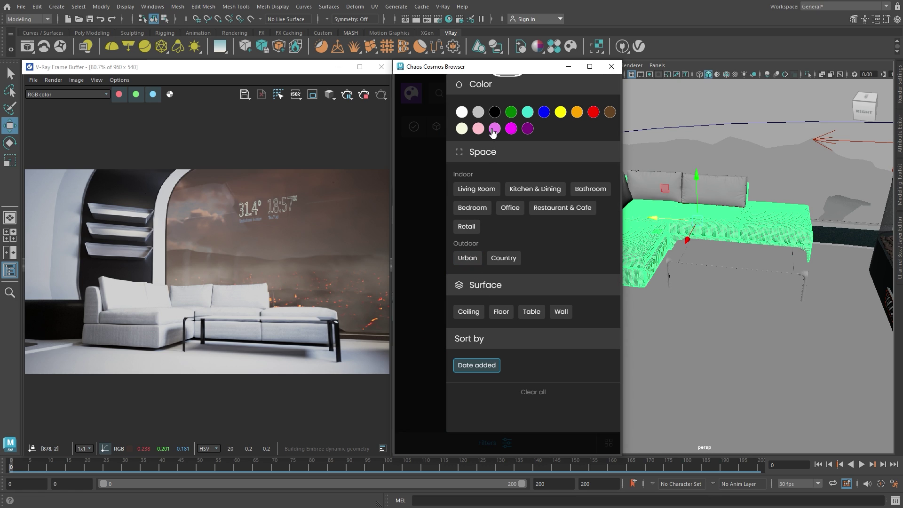
# Filter the vegetation models by the light purple color and browse the matching plants.
pyautogui.click(495, 128)
pyautogui.click(422, 238)
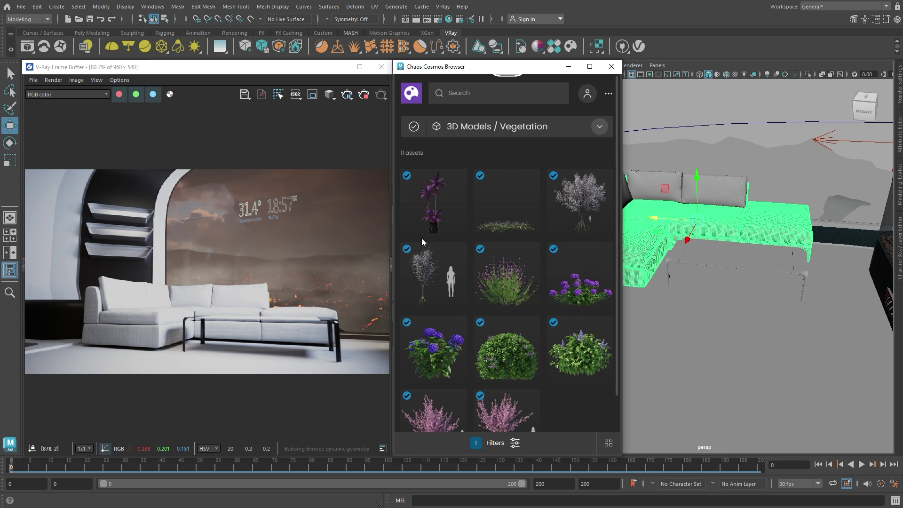
pyautogui.scroll(-2, 519, 133)
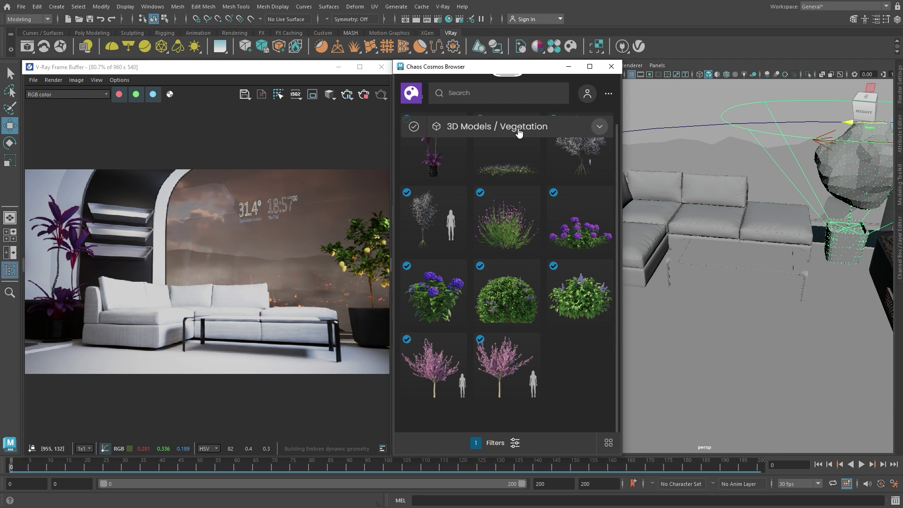
# Switch the Cosmos library to the downloaded Accessories models and browse through them.
pyautogui.click(519, 132)
pyautogui.click(489, 187)
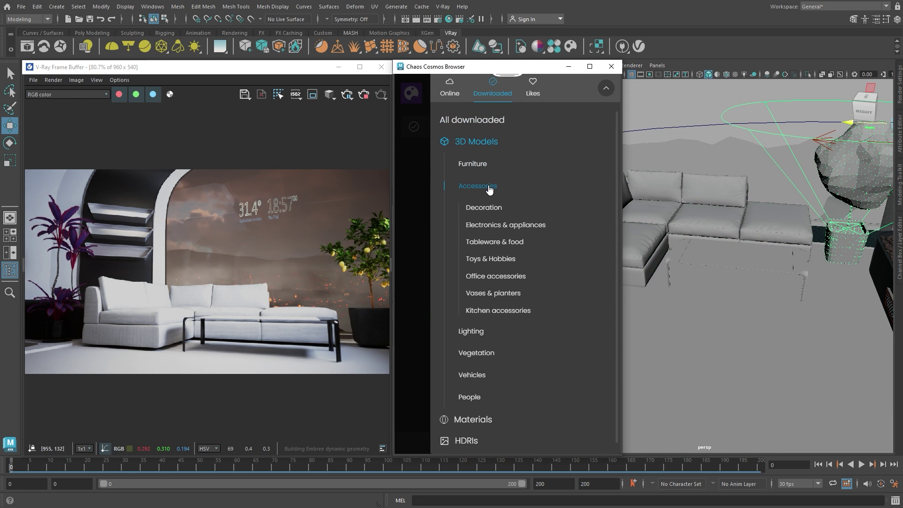
pyautogui.click(408, 179)
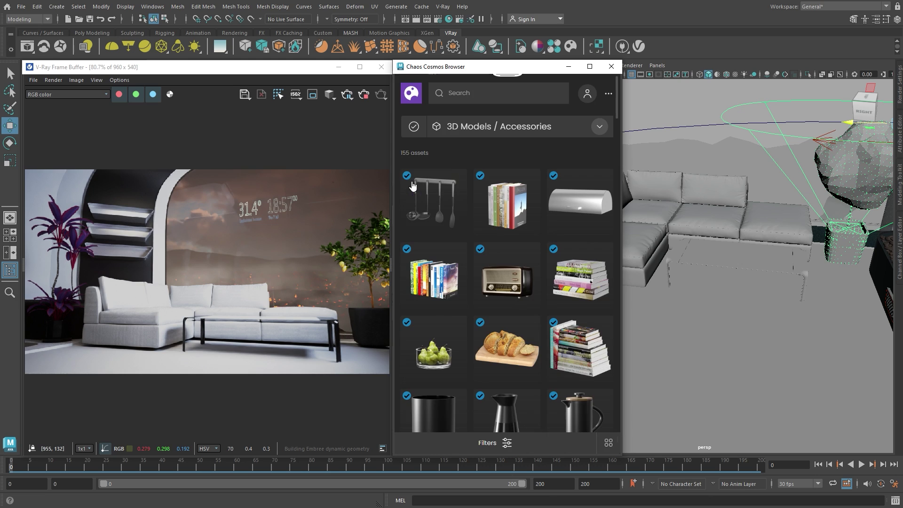
pyautogui.scroll(-1, 458, 216)
pyautogui.scroll(-3, 459, 216)
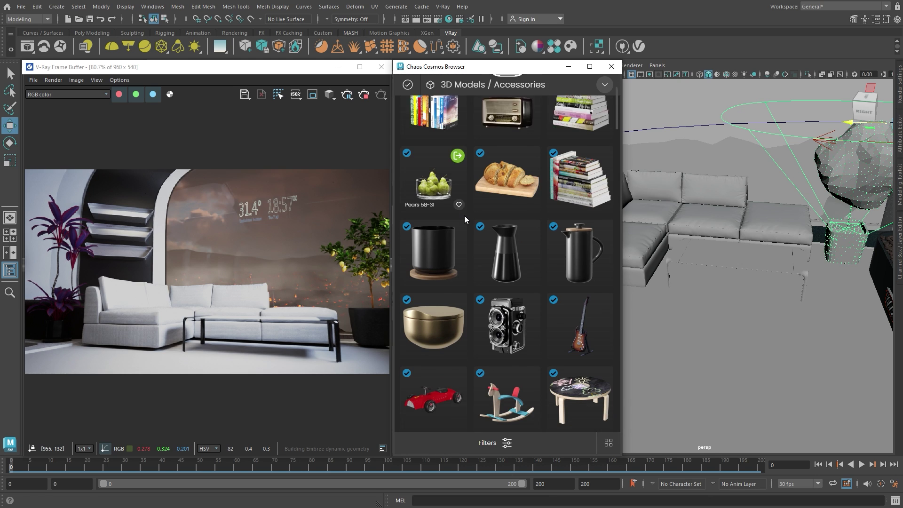
# View the details and wireframe preview of the Film Photo Camera 65-04 asset, and close its page.
pyautogui.click(502, 294)
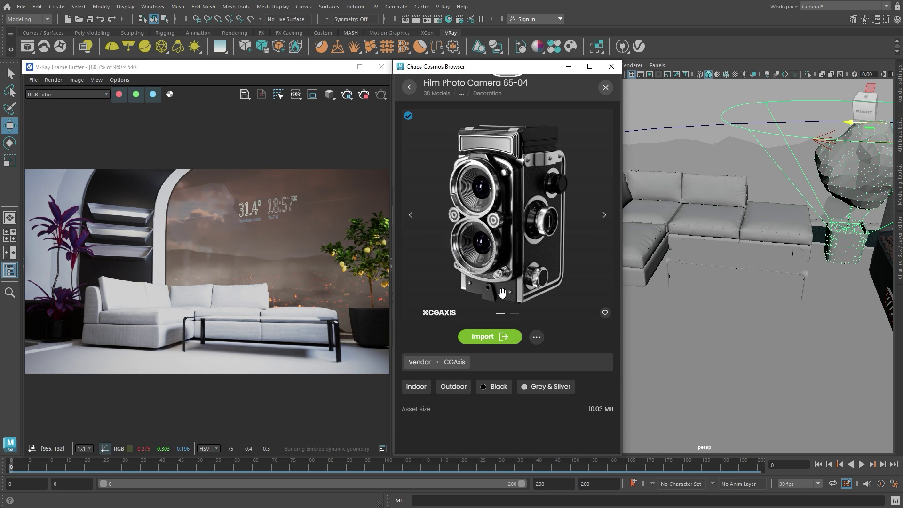
pyautogui.click(604, 215)
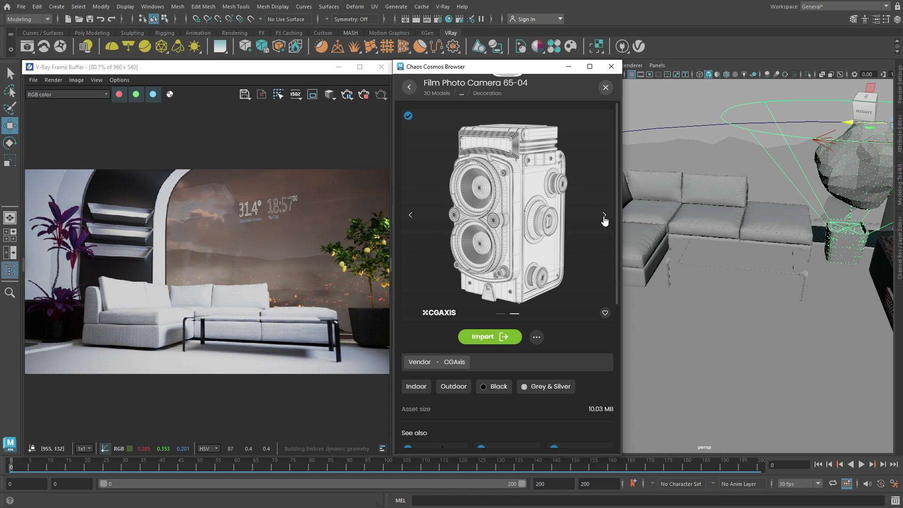
pyautogui.click(605, 88)
# Switch the Cosmos library to the online Materials catalogue and show its Glass category.
pyautogui.click(605, 87)
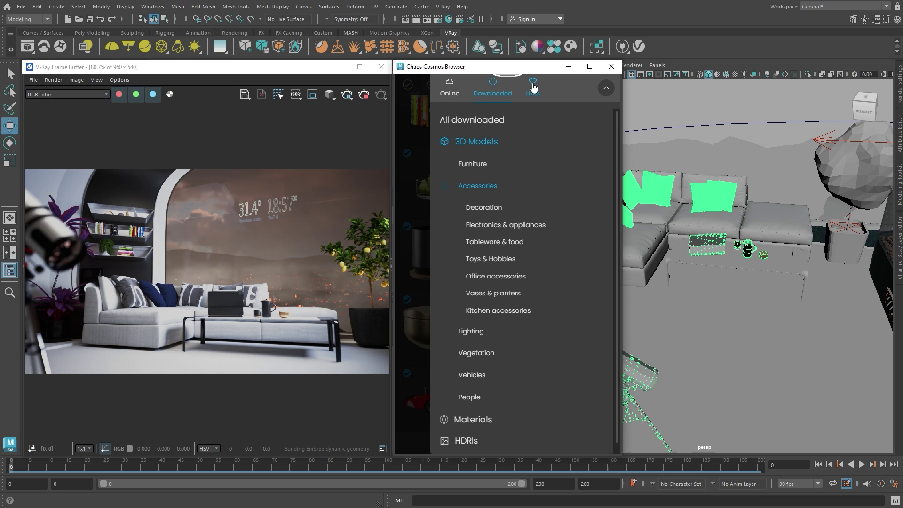
pyautogui.click(470, 142)
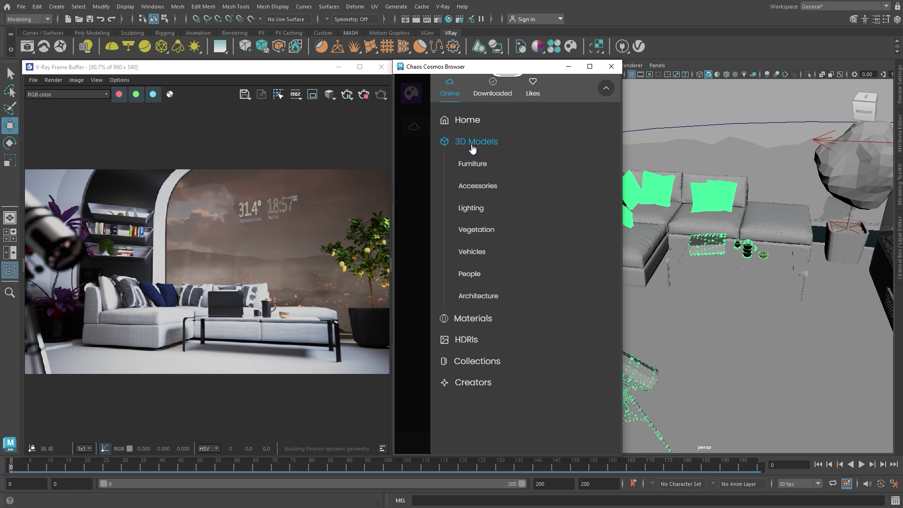
pyautogui.click(472, 319)
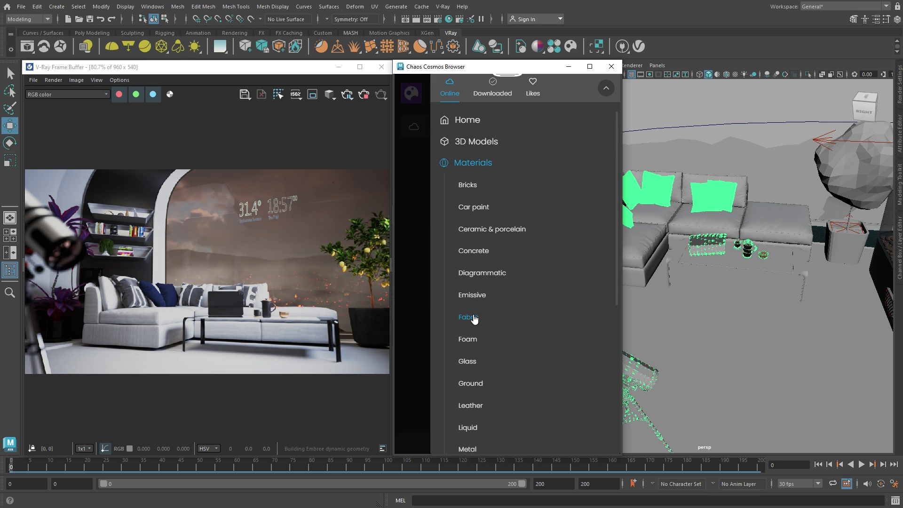
pyautogui.scroll(-2, 474, 319)
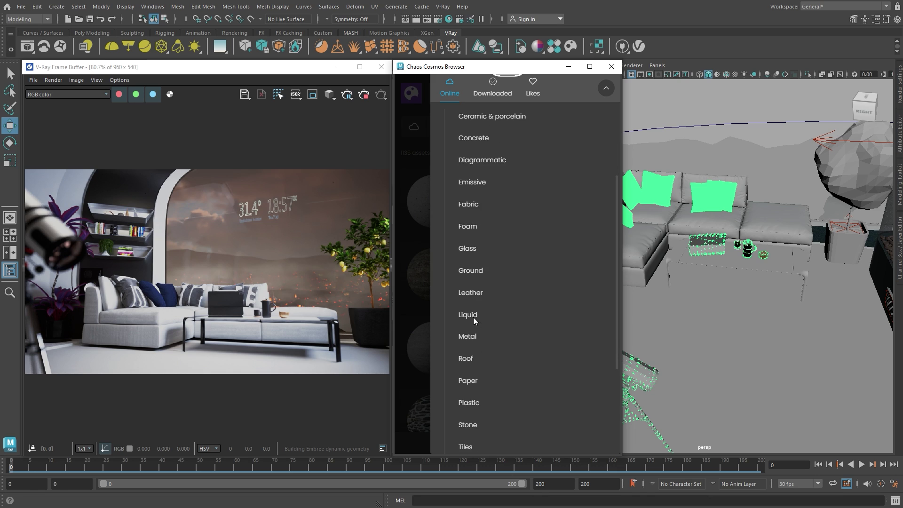
pyautogui.click(468, 246)
# Browse the glass materials and bring the Glass Coated Blue material into the interior scene.
pyautogui.scroll(-5, 470, 245)
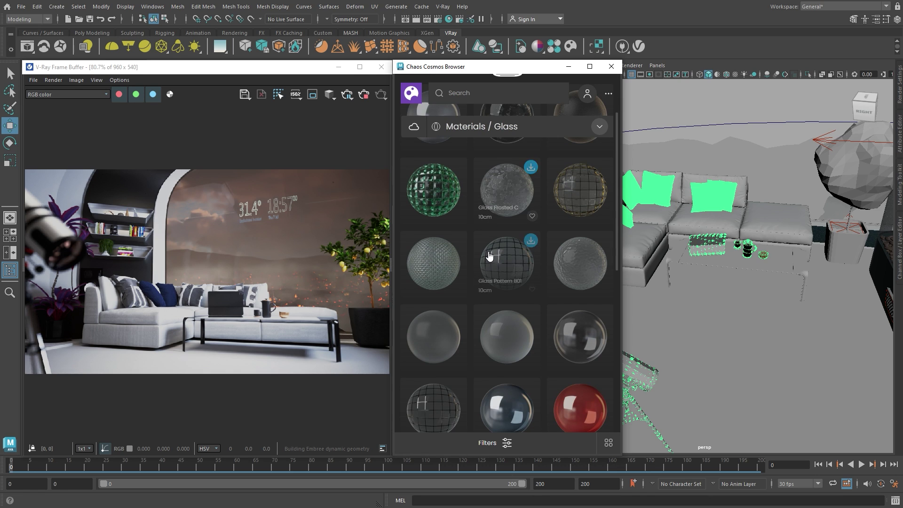
pyautogui.scroll(-1, 492, 249)
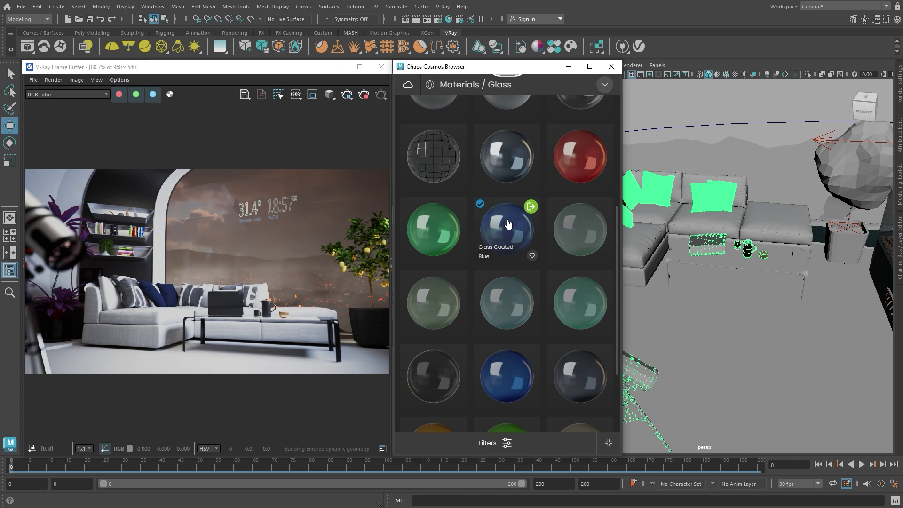
pyautogui.moveTo(508, 224); pyautogui.dragTo(712, 340)
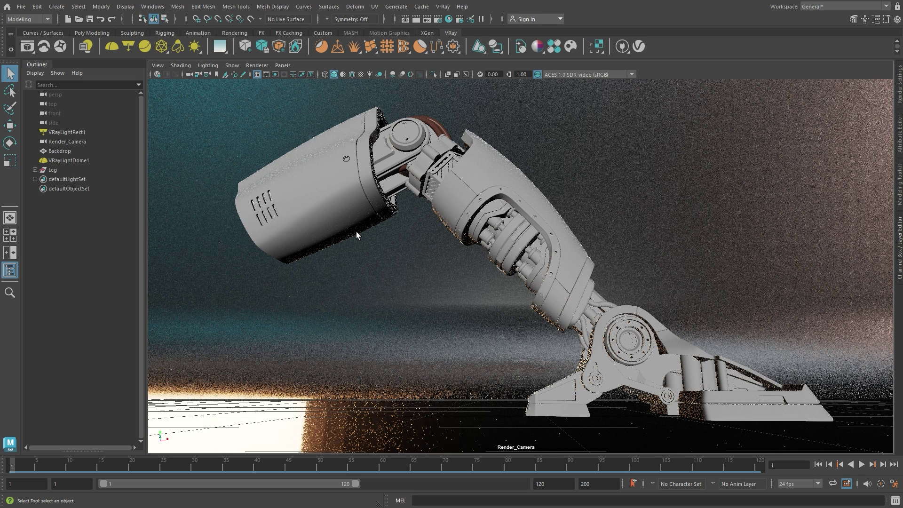
# Compare the two saved Improved_Materials.mb renders of the robotic leg as A and B, and wipe the comparison across the gold and red material samples.
pyautogui.click(27, 46)
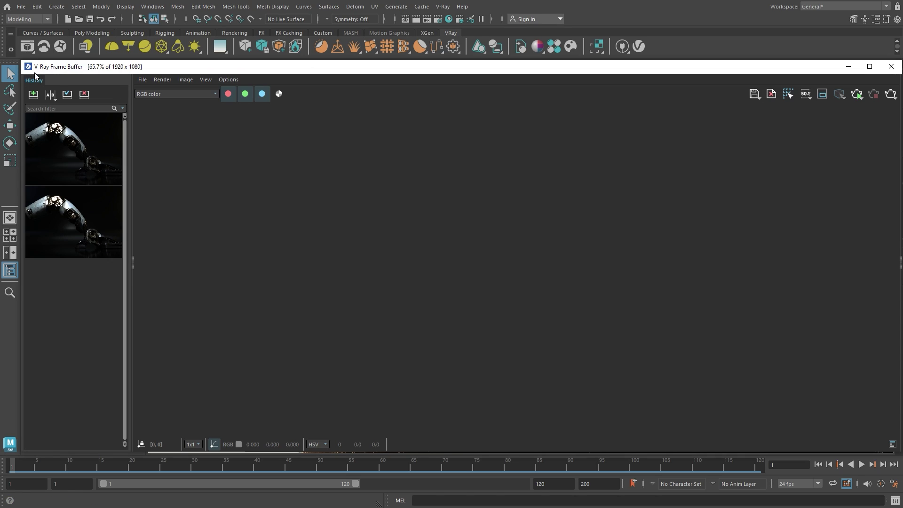
pyautogui.doubleClick(60, 144)
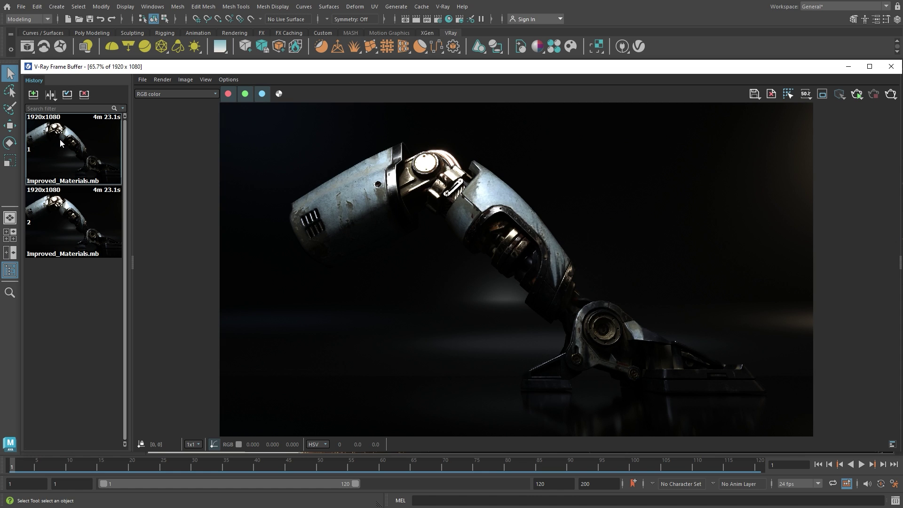
pyautogui.click(49, 94)
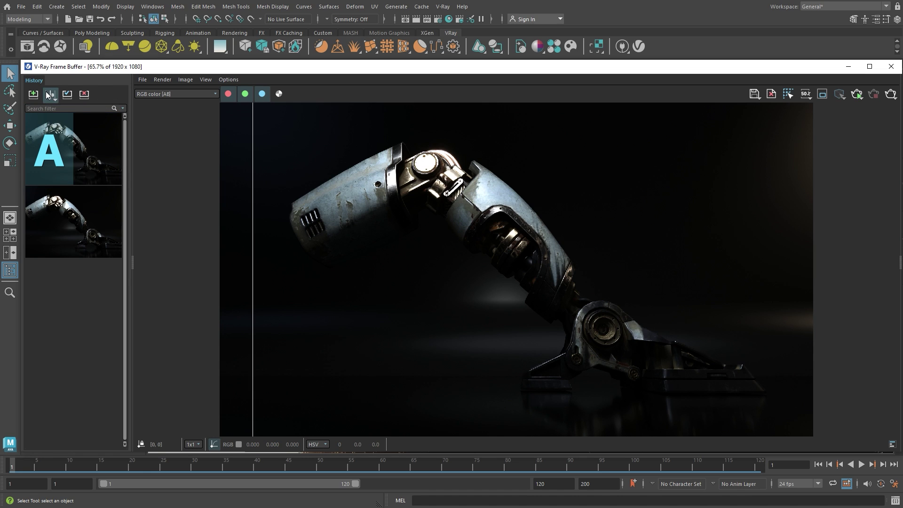
pyautogui.click(95, 220)
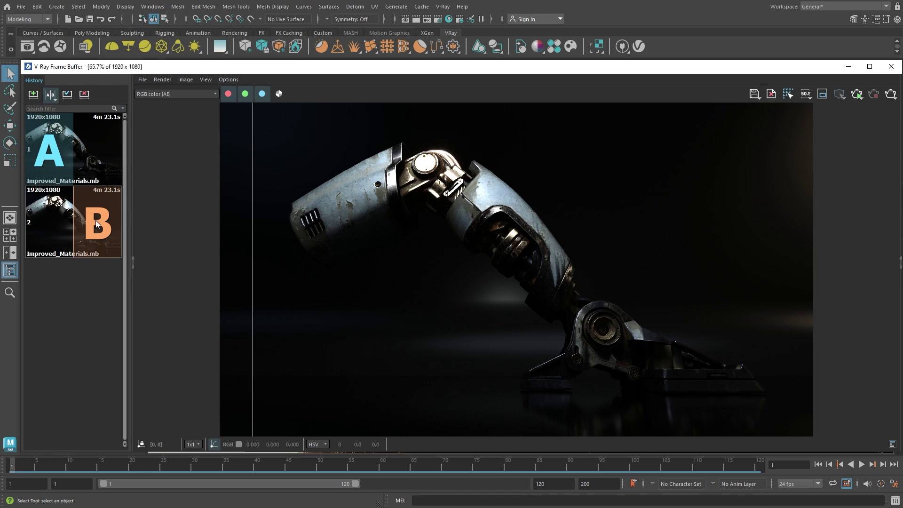
pyautogui.moveTo(254, 258); pyautogui.dragTo(282, 332)
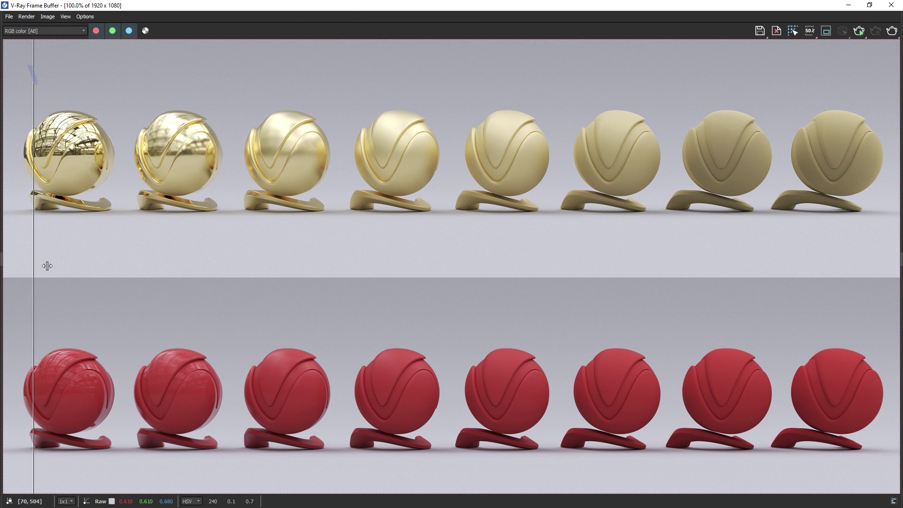
pyautogui.moveTo(46, 264); pyautogui.dragTo(899, 277)
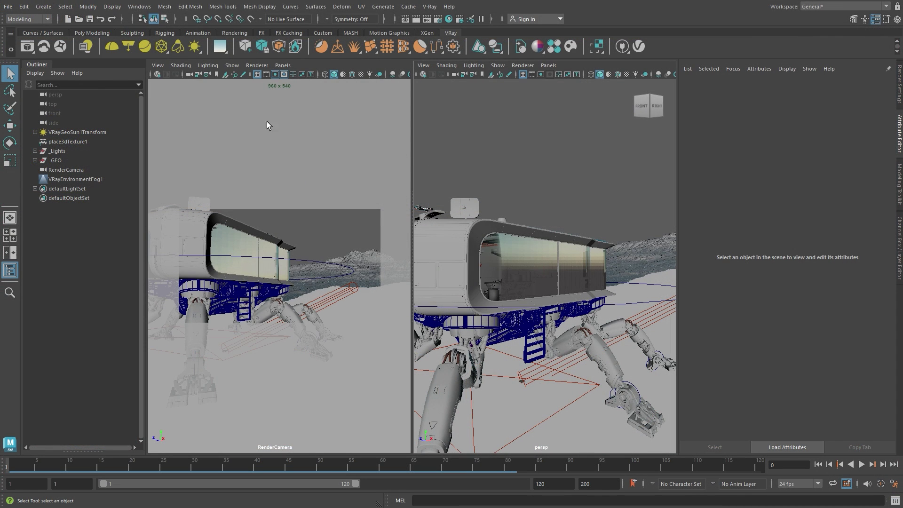
# Open the V-Ray Frame Buffer and start interactive rendering of the walking house exterior.
pyautogui.click(27, 45)
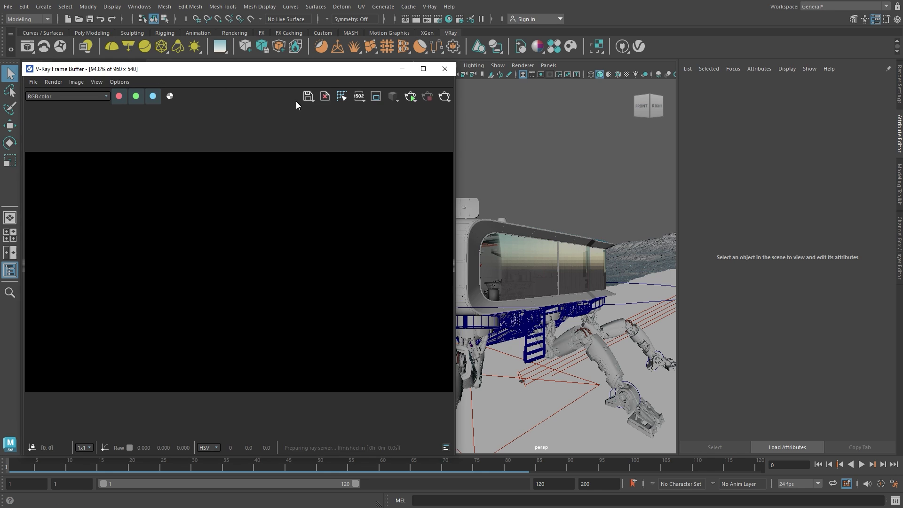
pyautogui.click(410, 96)
pyautogui.click(408, 109)
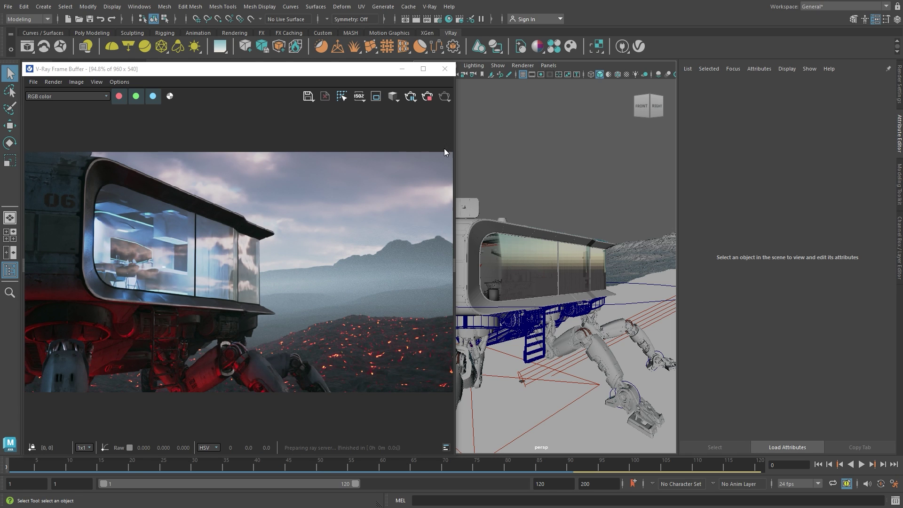
# Enable Thin Film in the reflection of the house's side glass material and set its minimum thickness to 343.103 nm.
pyautogui.click(548, 265)
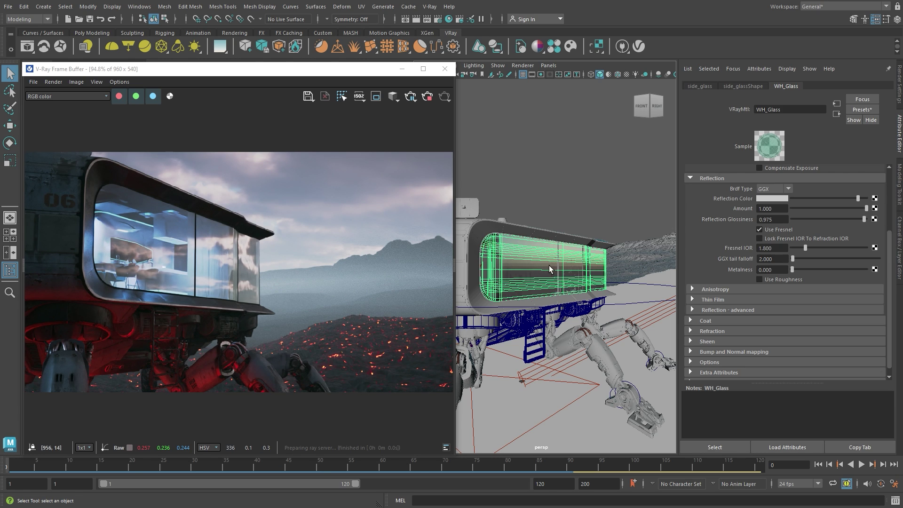
pyautogui.click(718, 299)
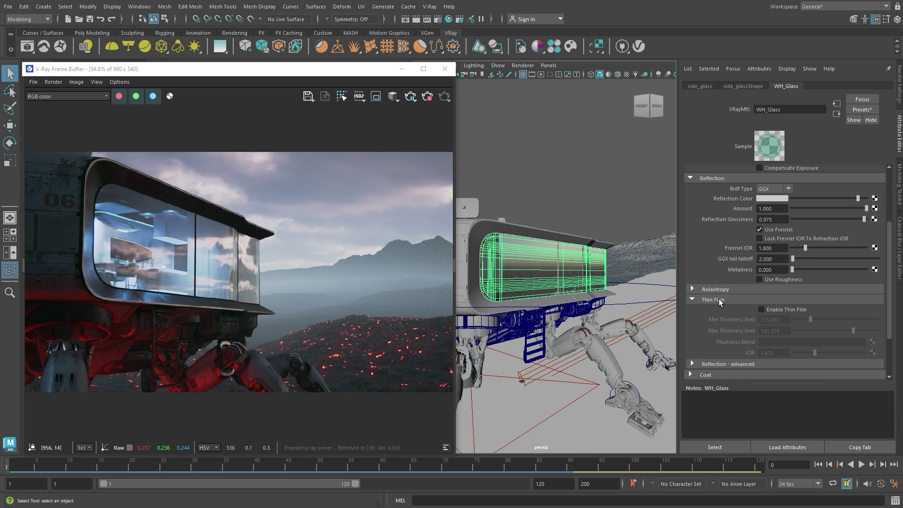
pyautogui.click(761, 310)
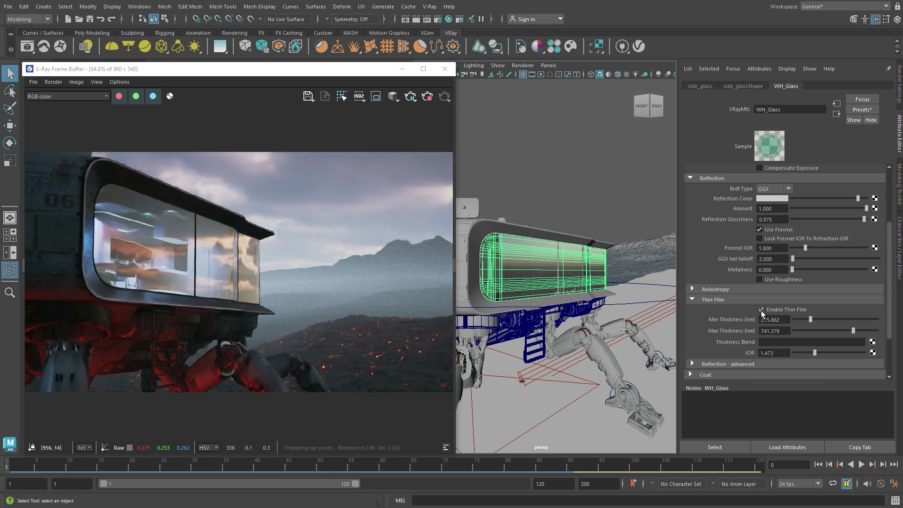
pyautogui.moveTo(810, 321)
pyautogui.mouseDown()
pyautogui.moveTo(857, 320)
pyautogui.moveTo(816, 321)
pyautogui.mouseUp()
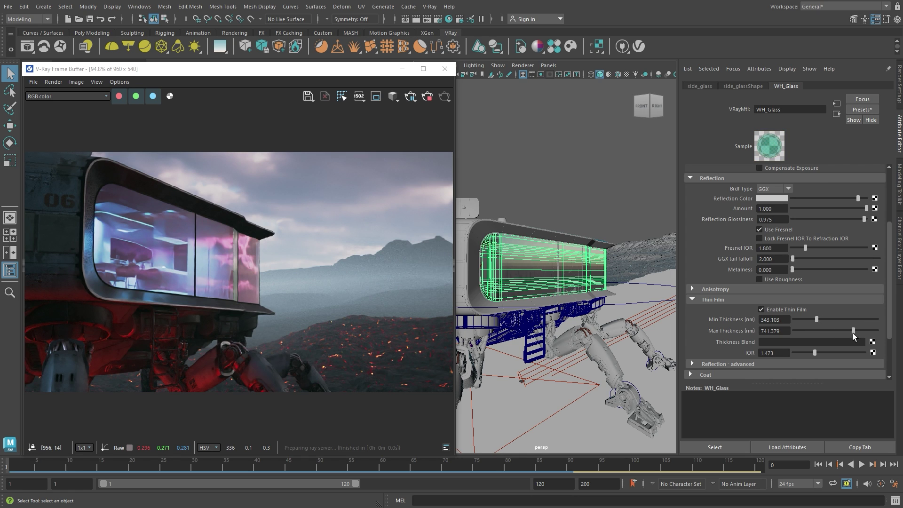
# Map a Ramp texture to the thin film's Thickness Blend and add a near-black colour stop at position 0.455.
pyautogui.click(872, 342)
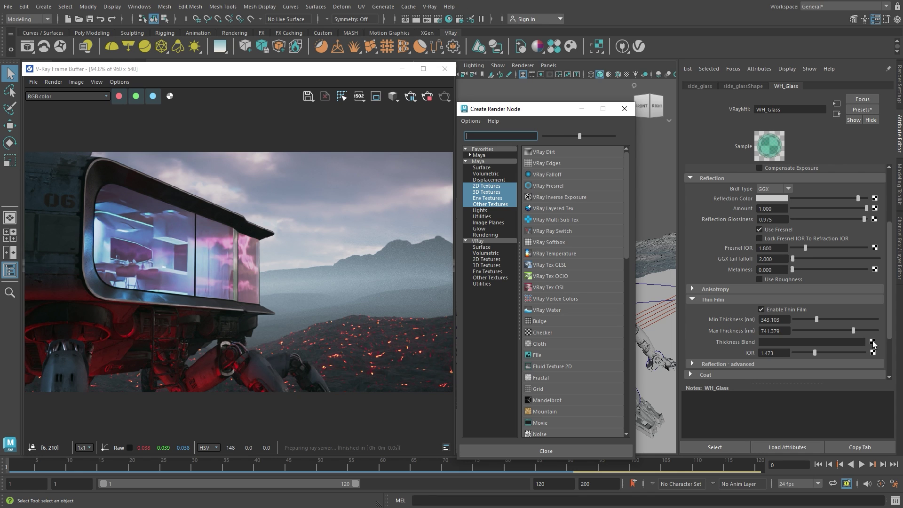
pyautogui.write('ramp')
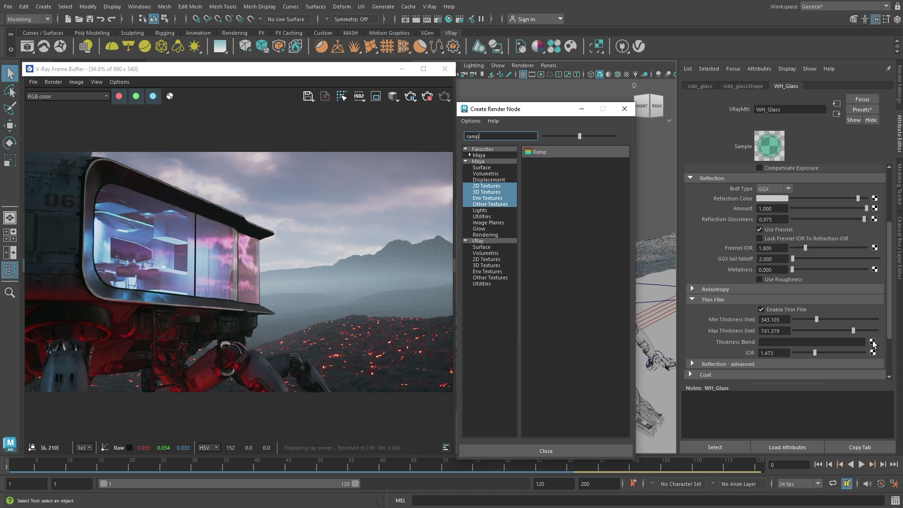
pyautogui.click(542, 151)
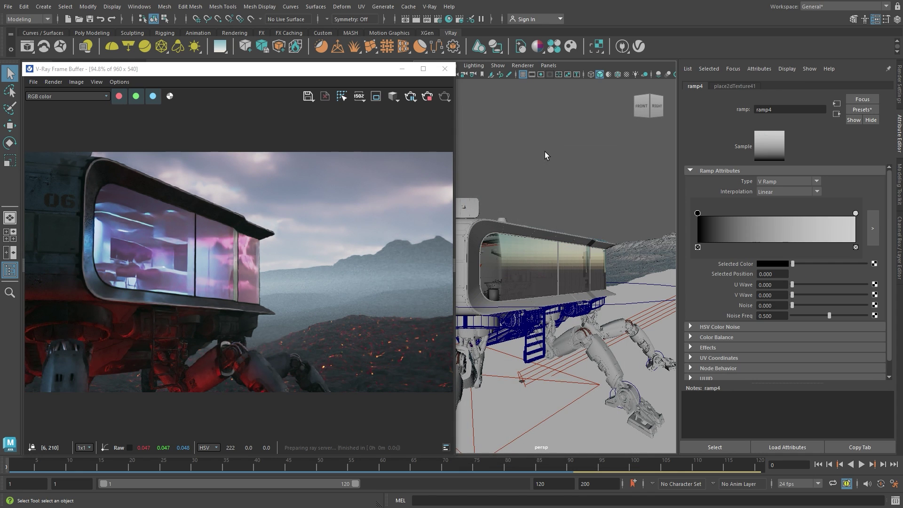
pyautogui.click(768, 242)
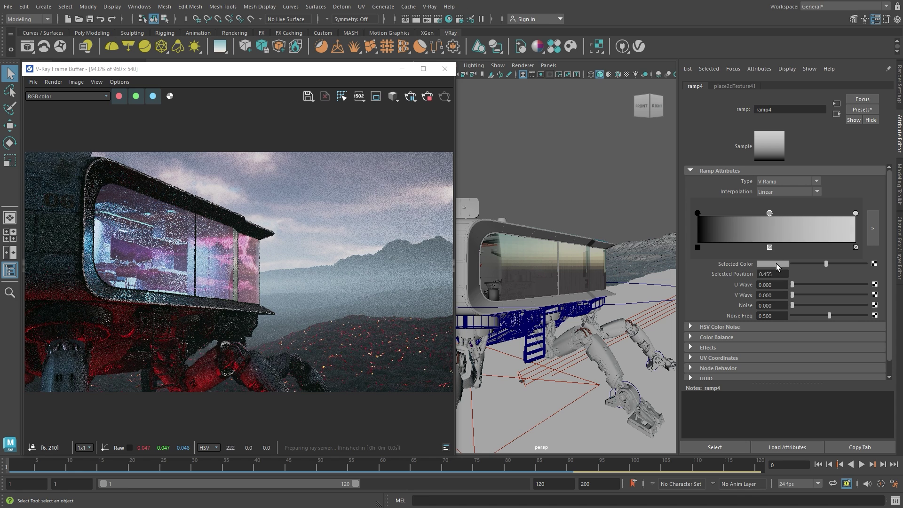
pyautogui.click(776, 263)
pyautogui.moveTo(766, 308); pyautogui.dragTo(729, 311)
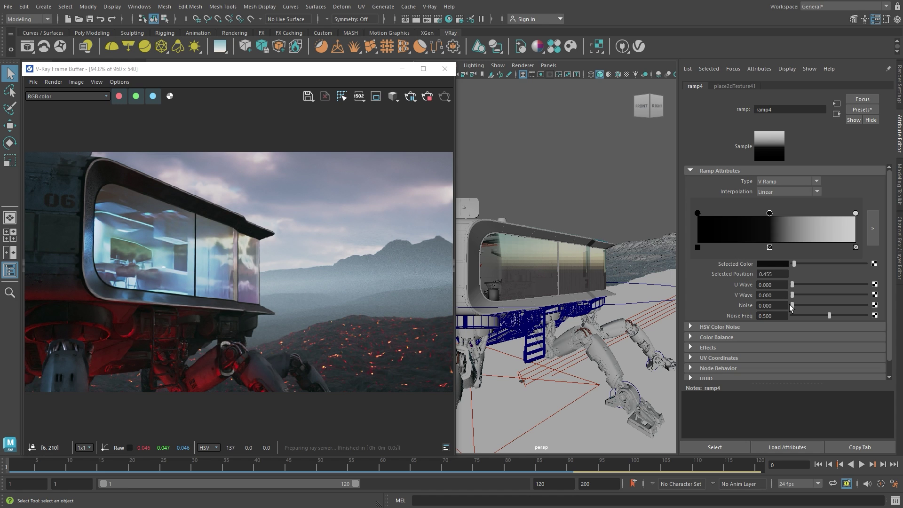
# Set the ramp's noise to 0.731 and lower the maximum thin film thickness of the WH_Glass material.
pyautogui.moveTo(792, 305); pyautogui.dragTo(844, 308)
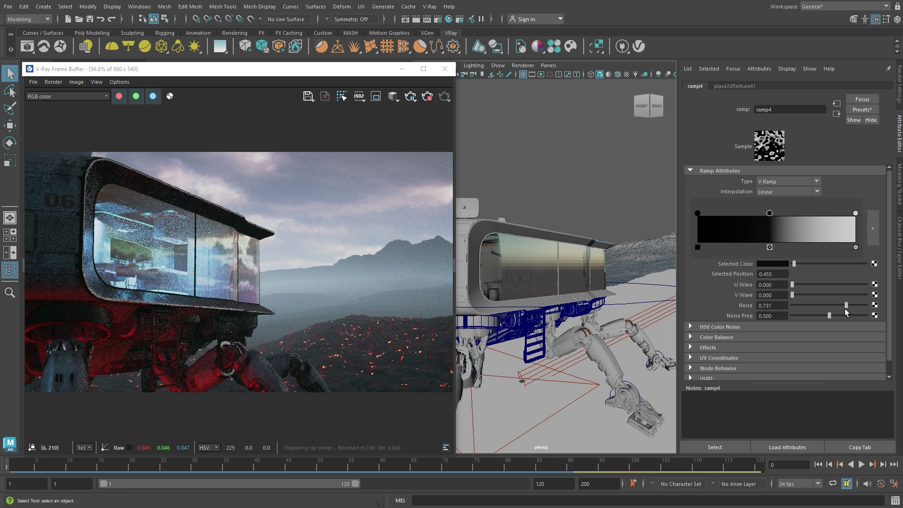
pyautogui.click(836, 113)
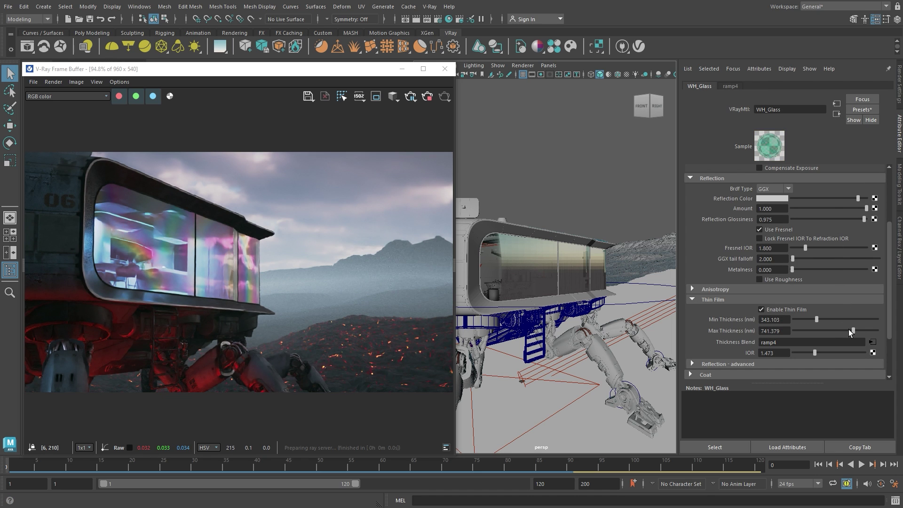
pyautogui.moveTo(848, 329); pyautogui.dragTo(817, 331)
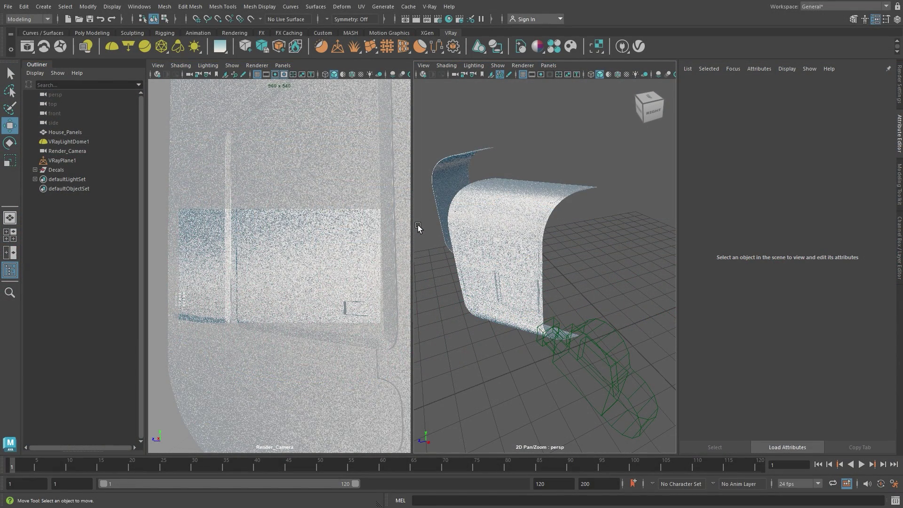
# Start an interactive render of the house panels, then create a V-Ray Decal and position and scale it over the lower panel.
pyautogui.click(28, 45)
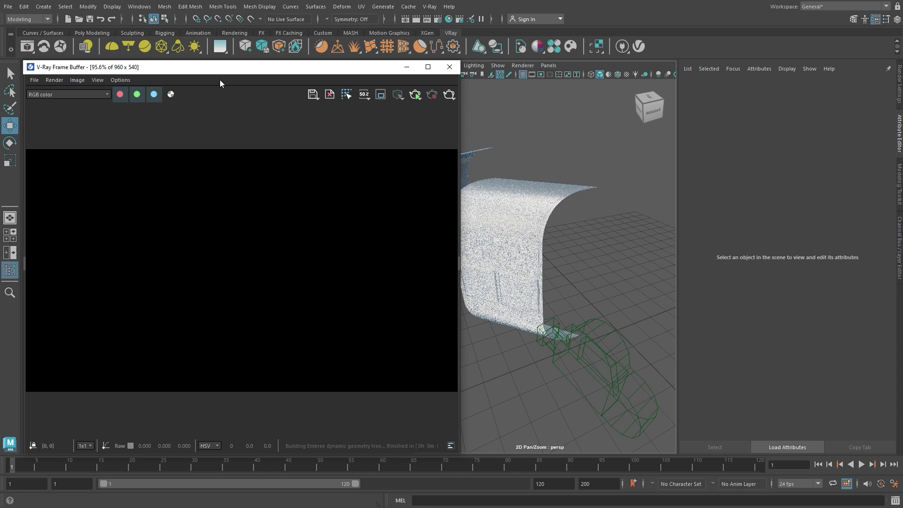
pyautogui.click(416, 96)
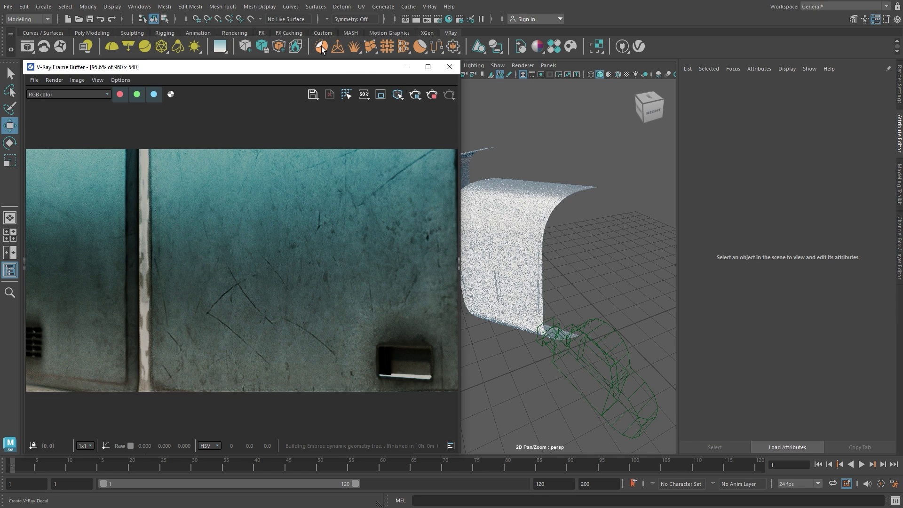
pyautogui.click(593, 366)
pyautogui.moveTo(607, 385); pyautogui.dragTo(500, 436)
pyautogui.press('r')
pyautogui.moveTo(517, 399); pyautogui.dragTo(548, 314)
pyautogui.press('w')
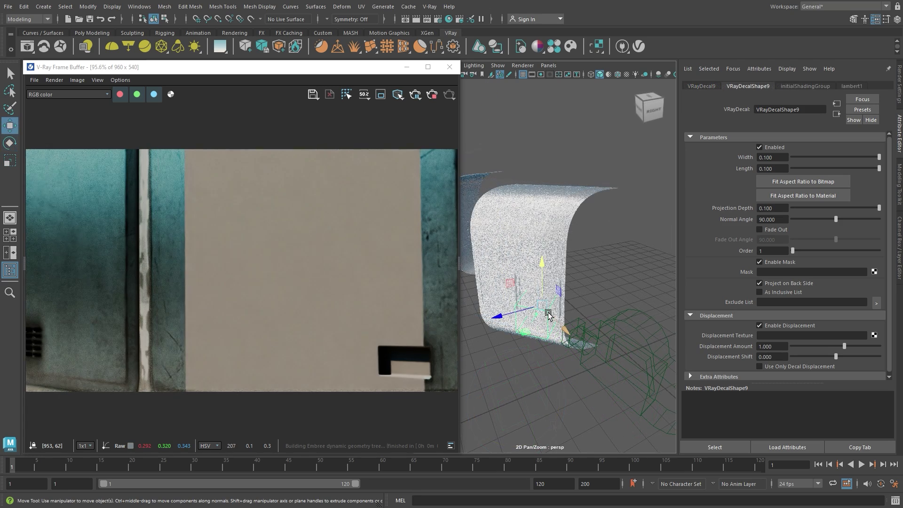
# Assign the "unit 06" image file as the decal's mask and a file as its displacement texture, with a displacement amount of 0.4.
pyautogui.click(874, 272)
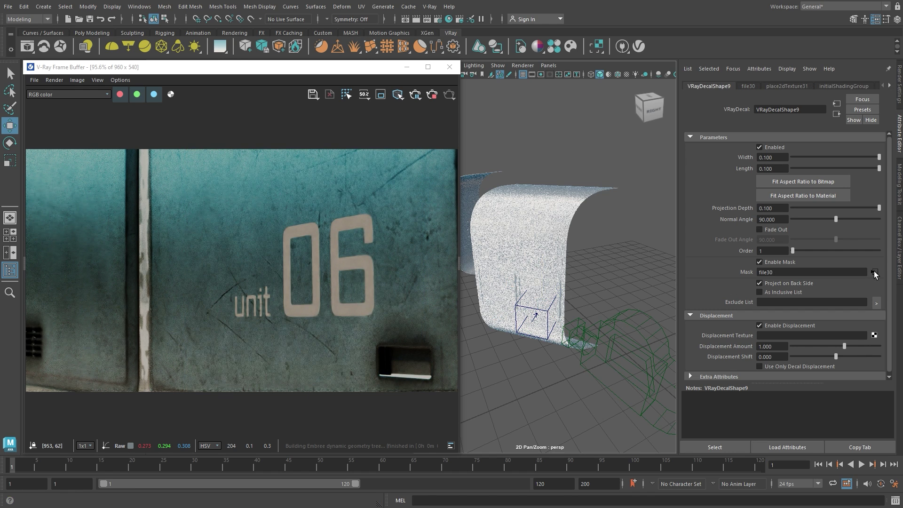
pyautogui.click(873, 335)
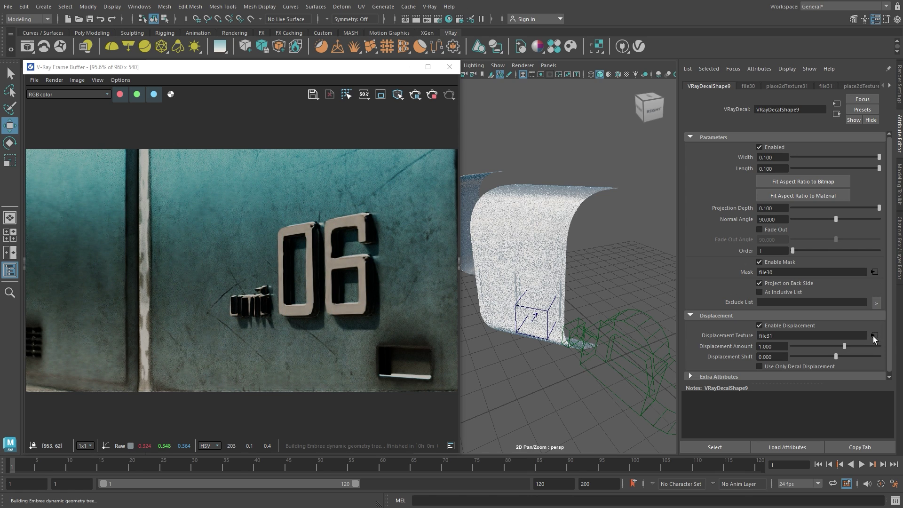
pyautogui.doubleClick(771, 346)
pyautogui.write('0.4')
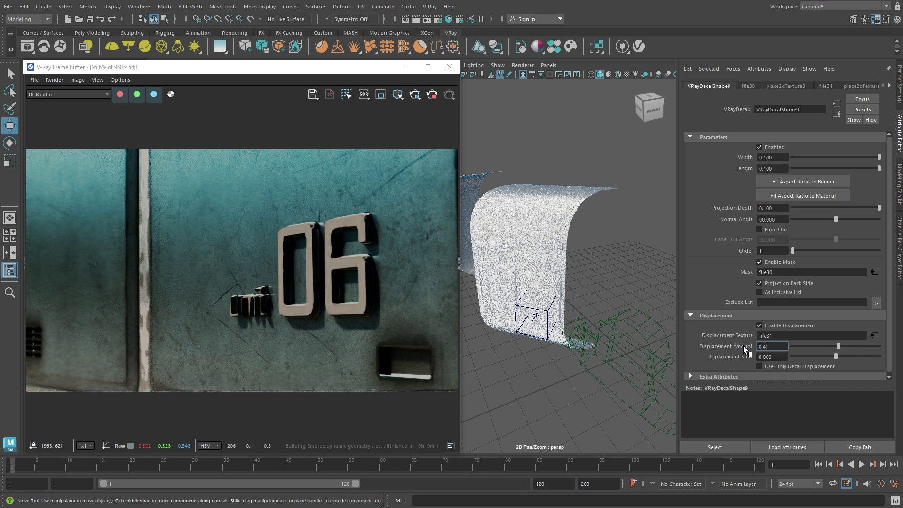
pyautogui.press('Return')
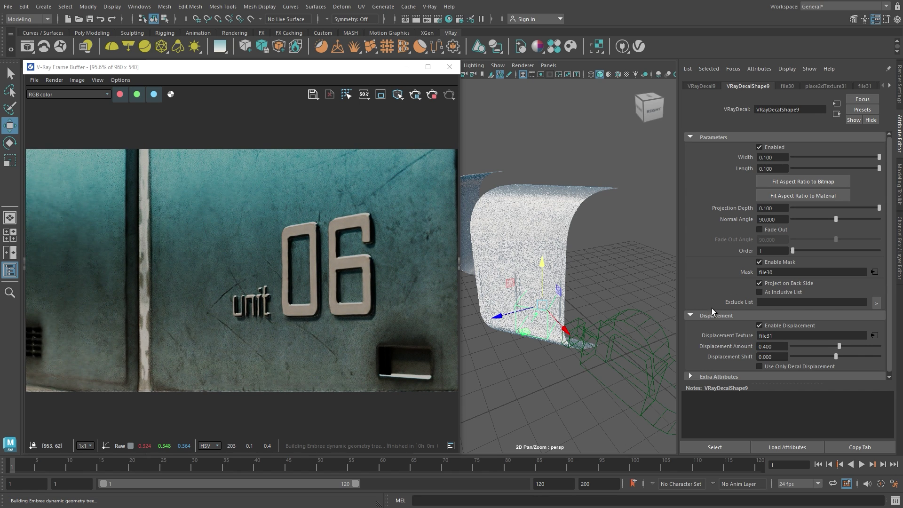
# Create a V-Ray material for the "unit 06" decal and set its diffuse colour to red.
pyautogui.click(537, 47)
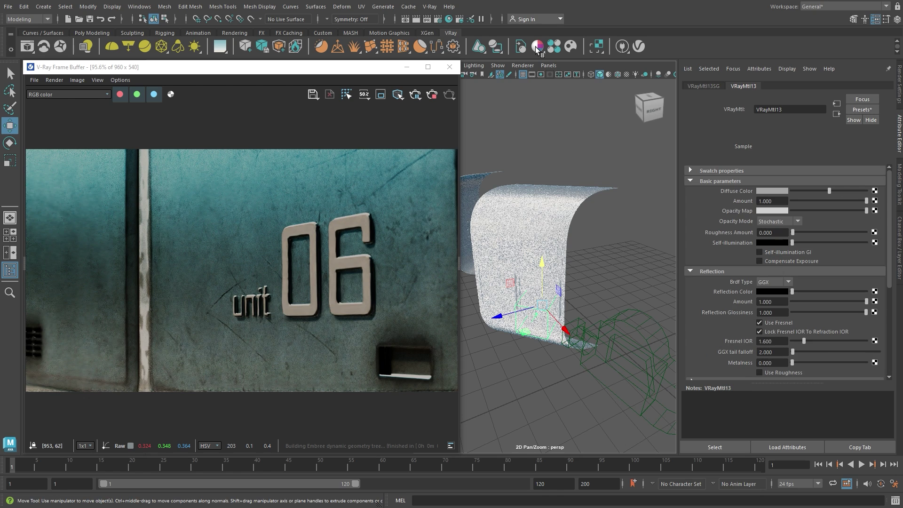
pyautogui.click(771, 192)
pyautogui.click(763, 227)
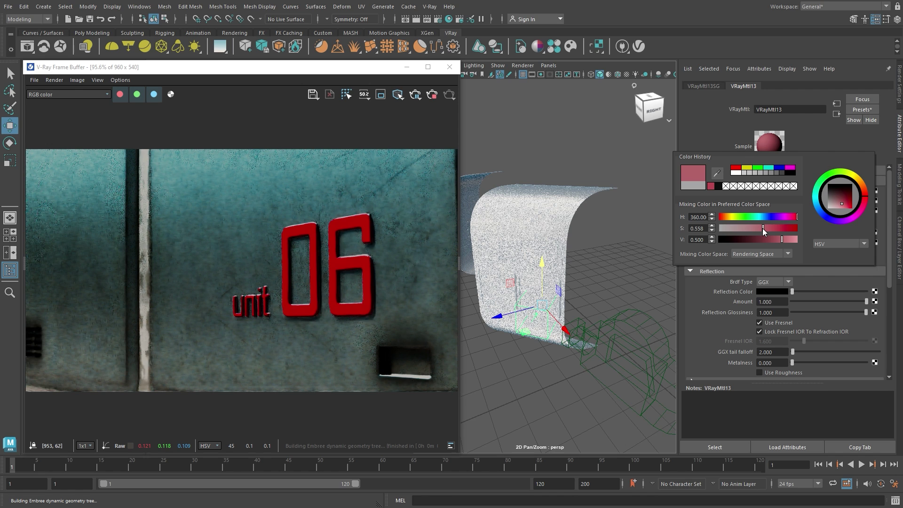
pyautogui.click(489, 287)
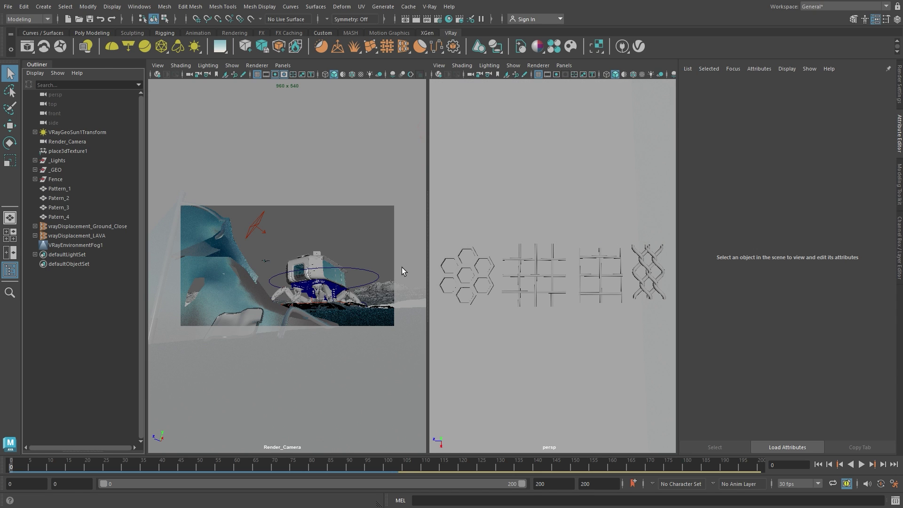
# Create a V-Ray Enmesh that uses the Pattern_1 chain-link mesh as source and the Fence mesh as reference object.
pyautogui.click(641, 260)
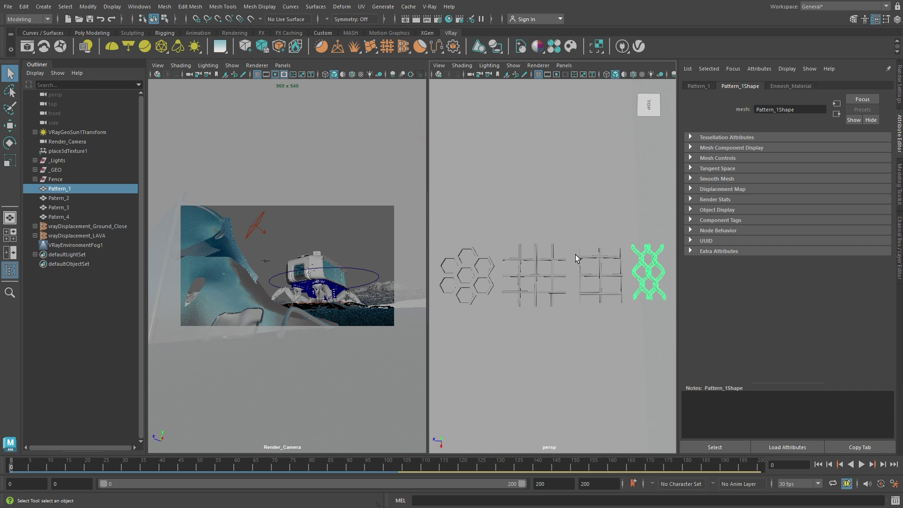
pyautogui.click(230, 287)
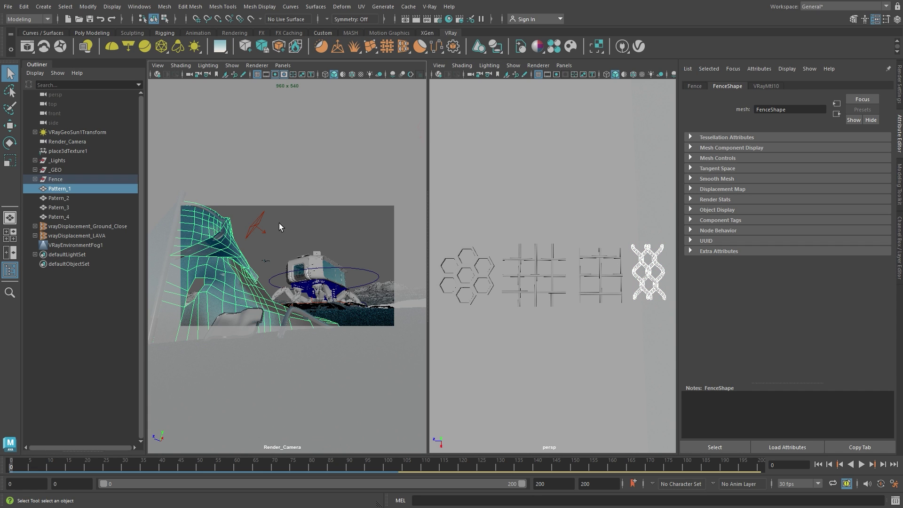
pyautogui.click(386, 47)
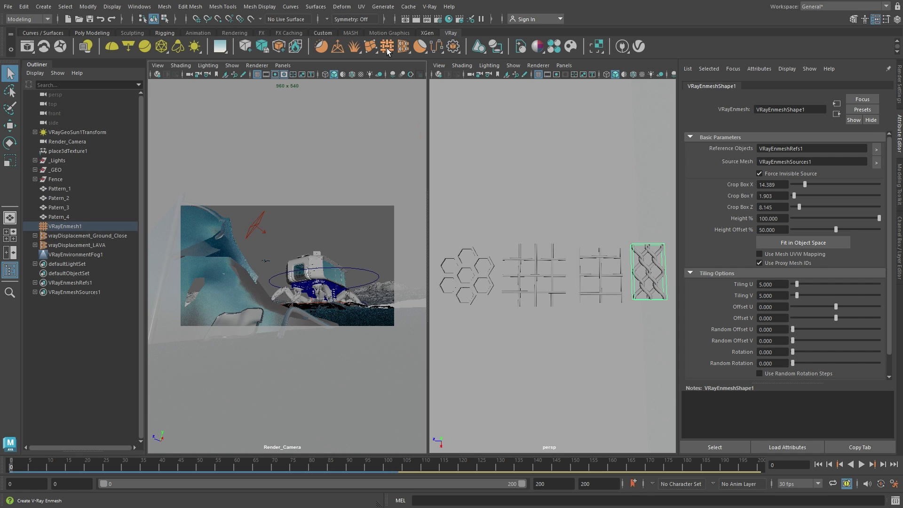
# Examine the Fence mesh's UV layout in the UV Editor, and close the editor.
pyautogui.click(235, 284)
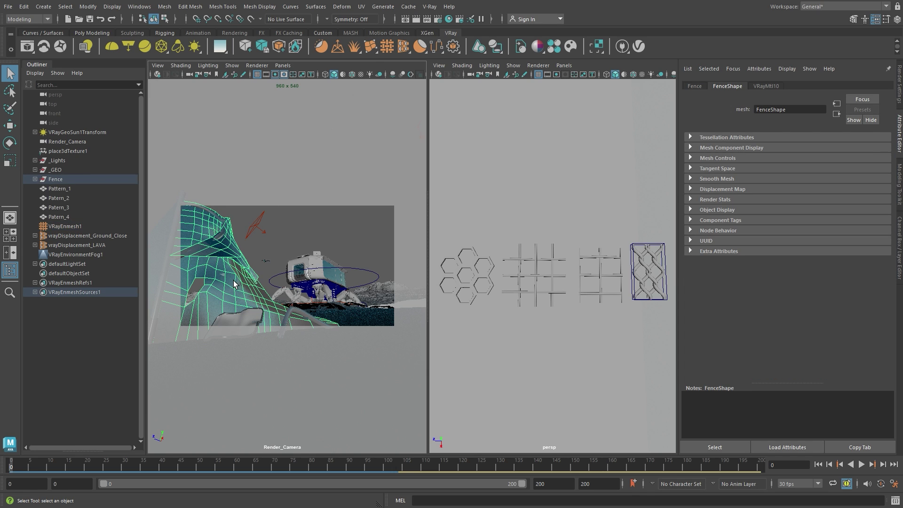
pyautogui.click(362, 7)
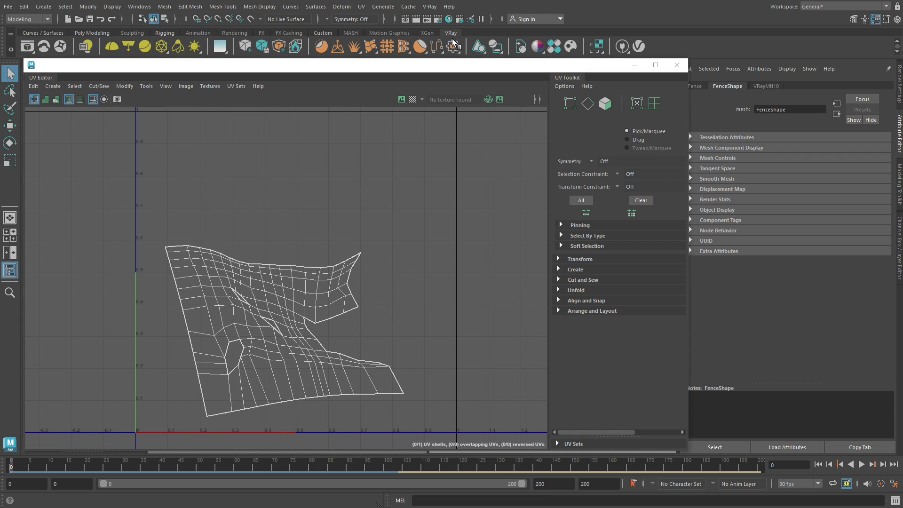
pyautogui.click(677, 65)
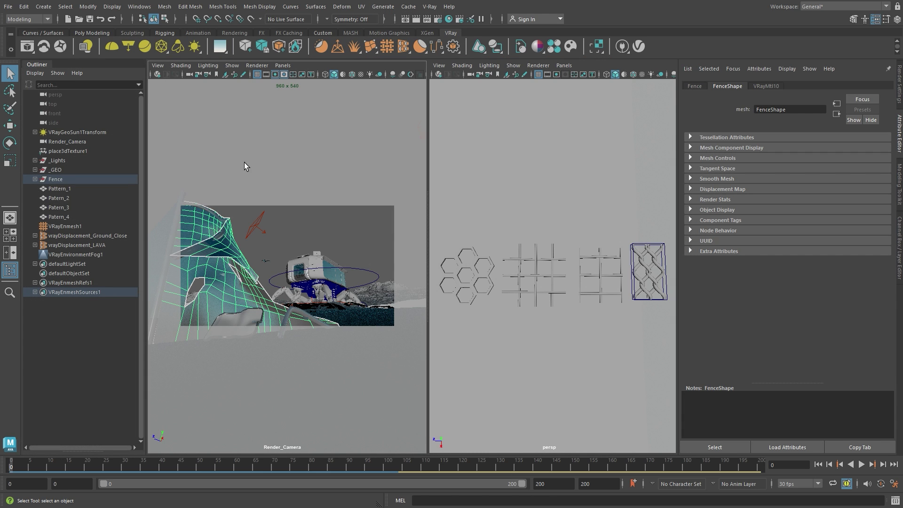
# Select VRayEnmesh1 and start an interactive render of the fence in the V-Ray Frame Buffer.
pyautogui.click(71, 226)
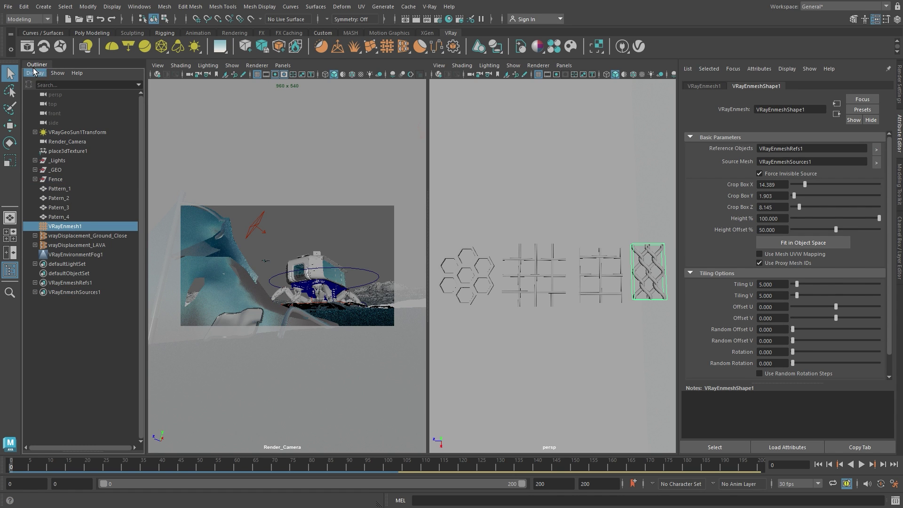
pyautogui.click(28, 46)
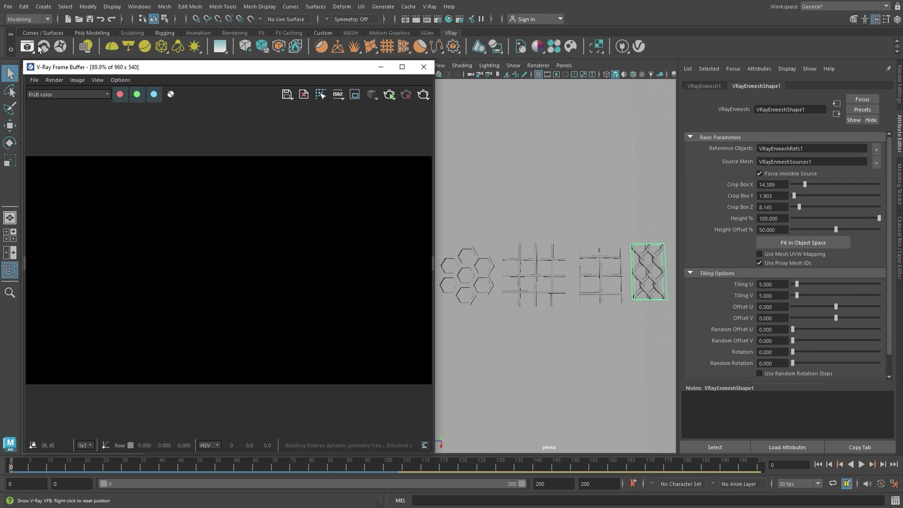
pyautogui.click(388, 96)
pyautogui.click(394, 108)
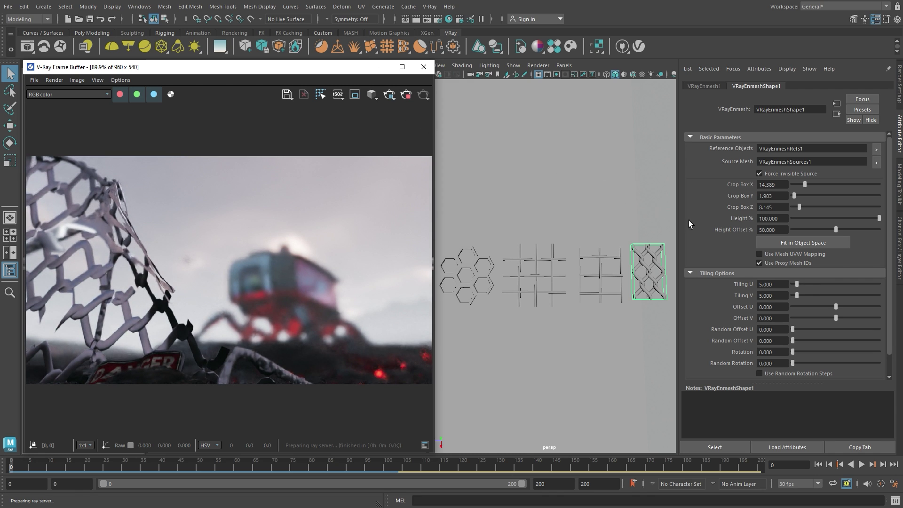
# Set the Enmesh's Tiling U and Tiling V to 50 and its Height to 150%.
pyautogui.click(771, 284)
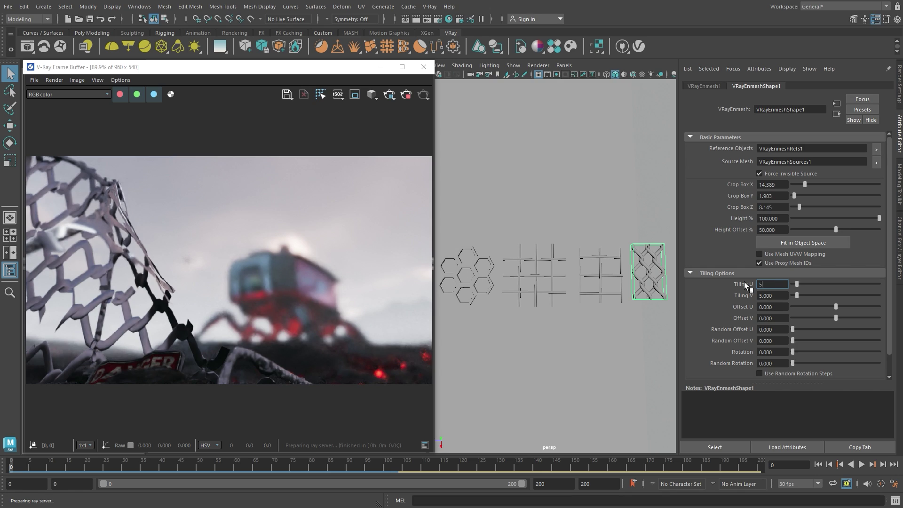
pyautogui.write('50')
pyautogui.click(773, 295)
pyautogui.write('50')
pyautogui.press('Return')
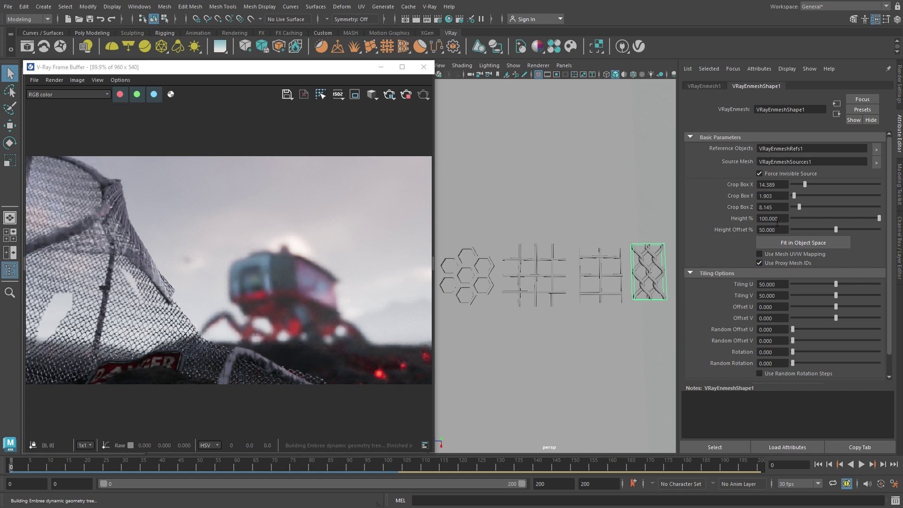
pyautogui.click(758, 218)
pyautogui.write('150')
pyautogui.press('Return')
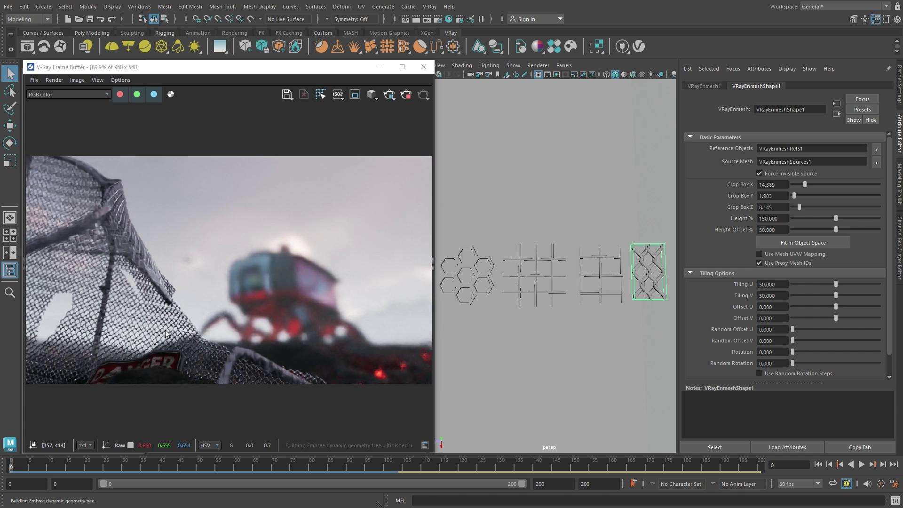
# Close the gaps between the pattern tiles by setting the Enmesh's Crop Box Z to 7 and Crop Box X to 6.5.
pyautogui.scroll(3, 178, 324)
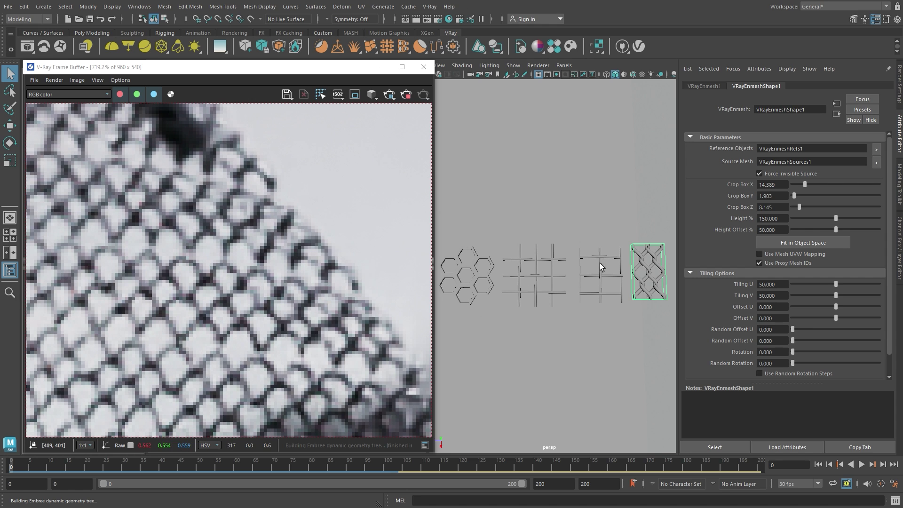
pyautogui.doubleClick(765, 207)
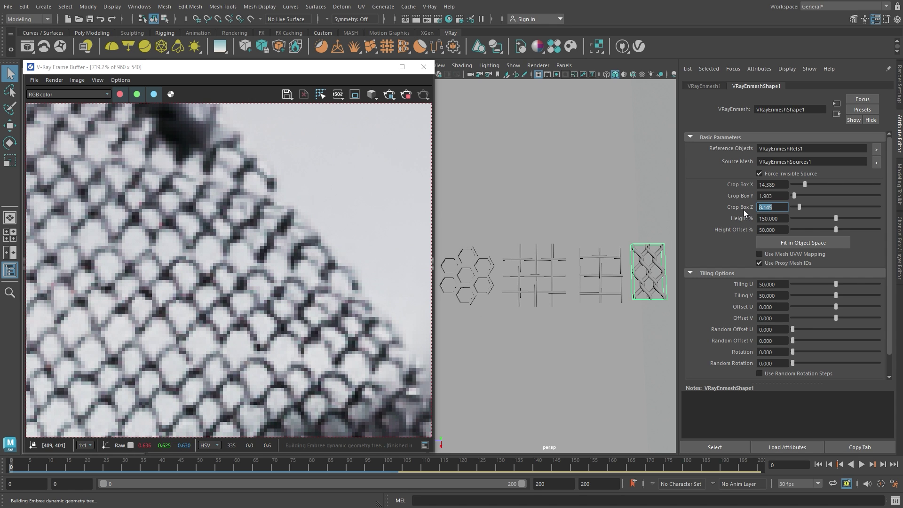
pyautogui.write('7')
pyautogui.press('Return')
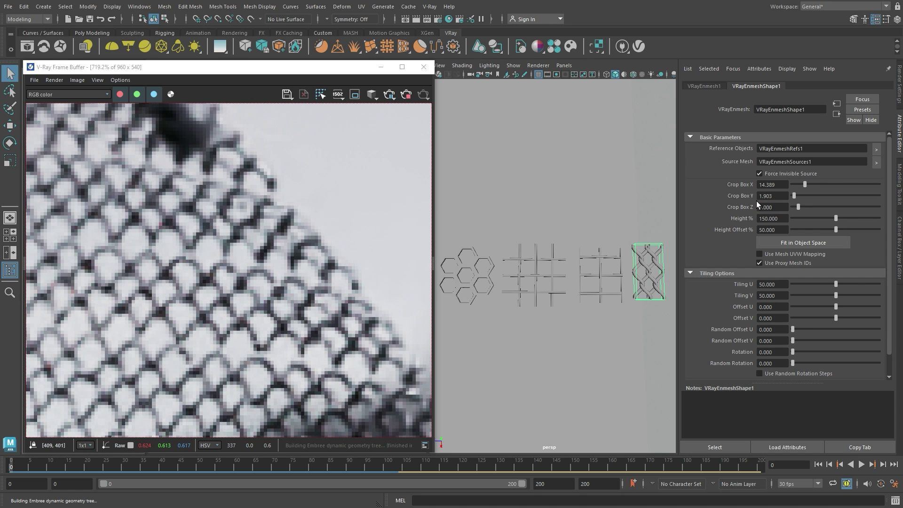
pyautogui.doubleClick(773, 185)
pyautogui.write('6.5')
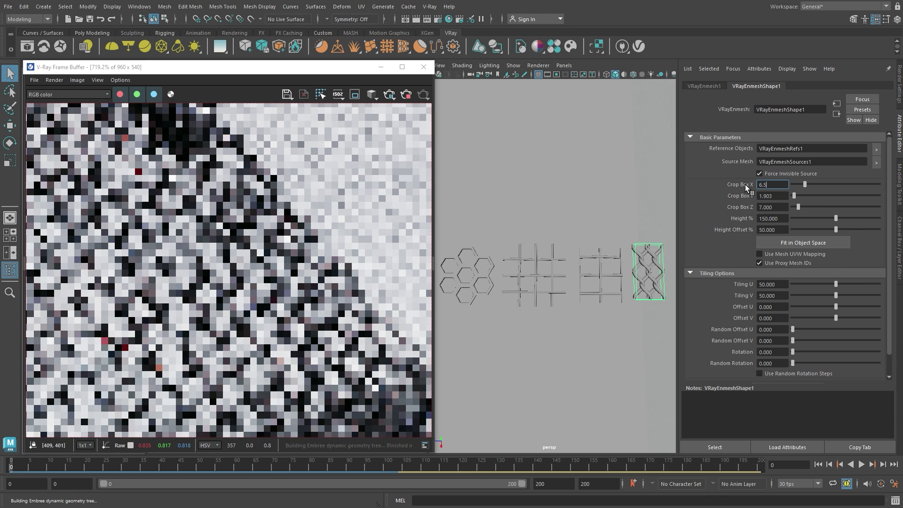
pyautogui.press('Return')
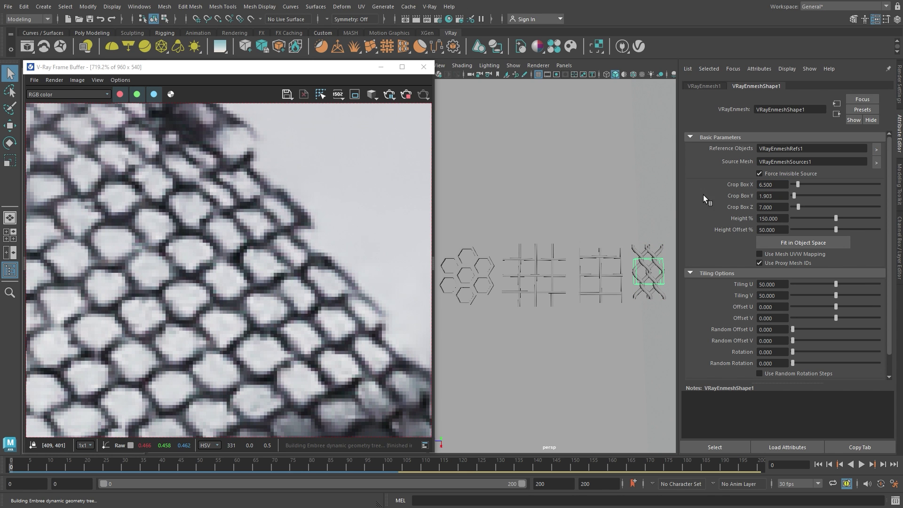
pyautogui.scroll(-3, 247, 328)
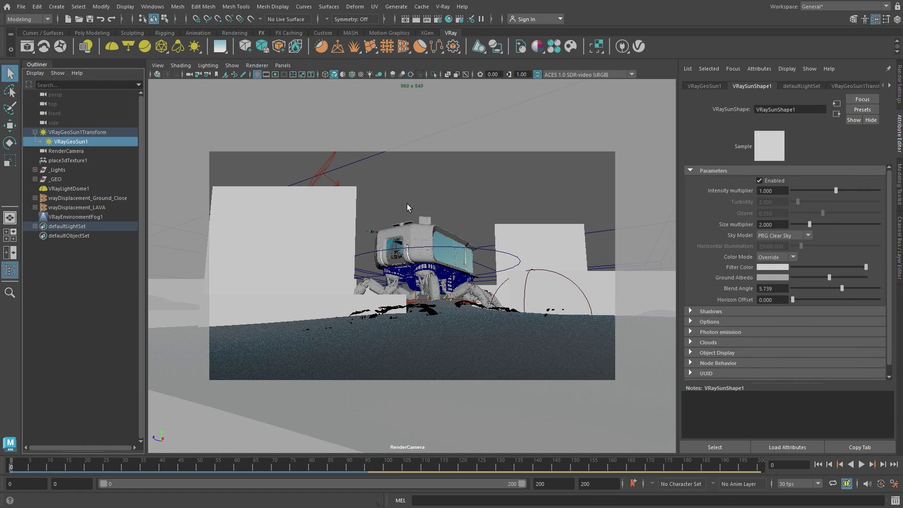
# Open the V-Ray Frame Buffer and start an interactive render of the walking house scene.
pyautogui.click(27, 46)
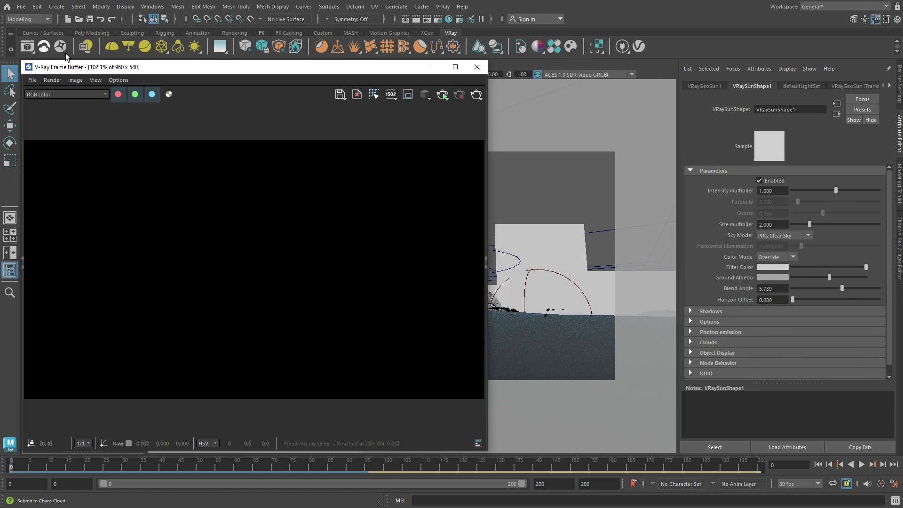
pyautogui.click(442, 94)
pyautogui.click(448, 114)
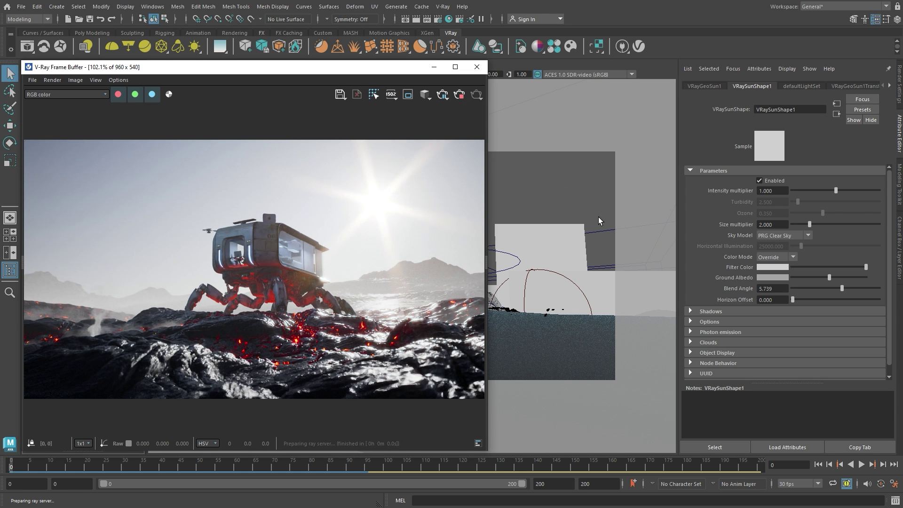
# Enable clouds in the VRaySunShape1 attributes.
pyautogui.click(749, 341)
pyautogui.scroll(-3, 741, 334)
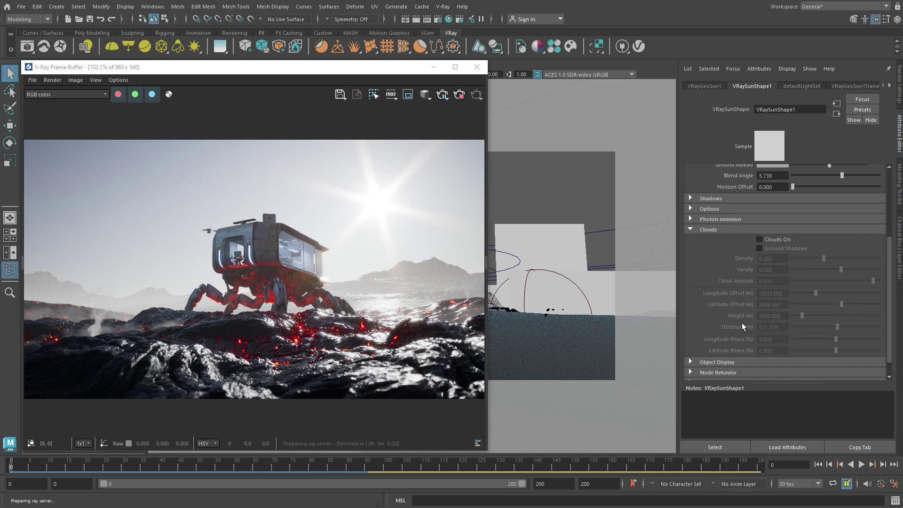
pyautogui.click(759, 239)
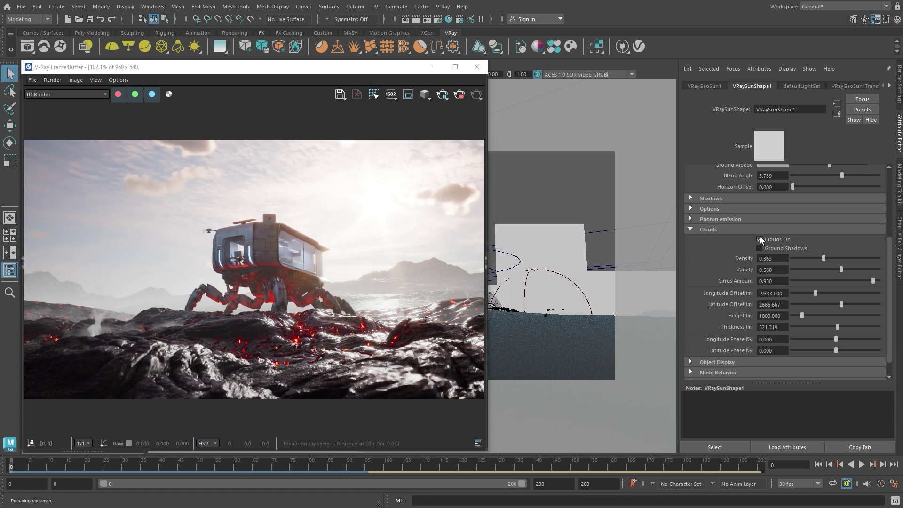
# Set the cloud density to 0.786 and the variety to 0.808, and increase the cloud thickness.
pyautogui.moveTo(822, 257); pyautogui.dragTo(859, 261)
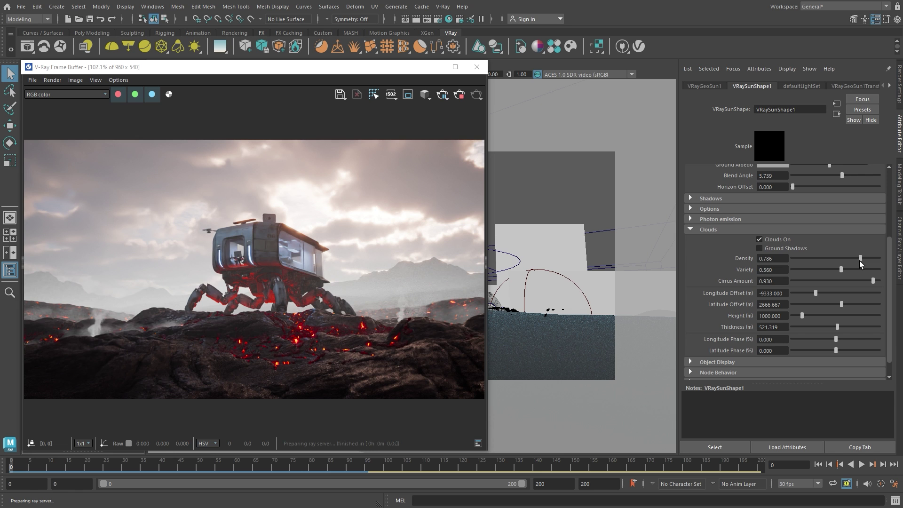
pyautogui.moveTo(840, 270); pyautogui.dragTo(786, 275)
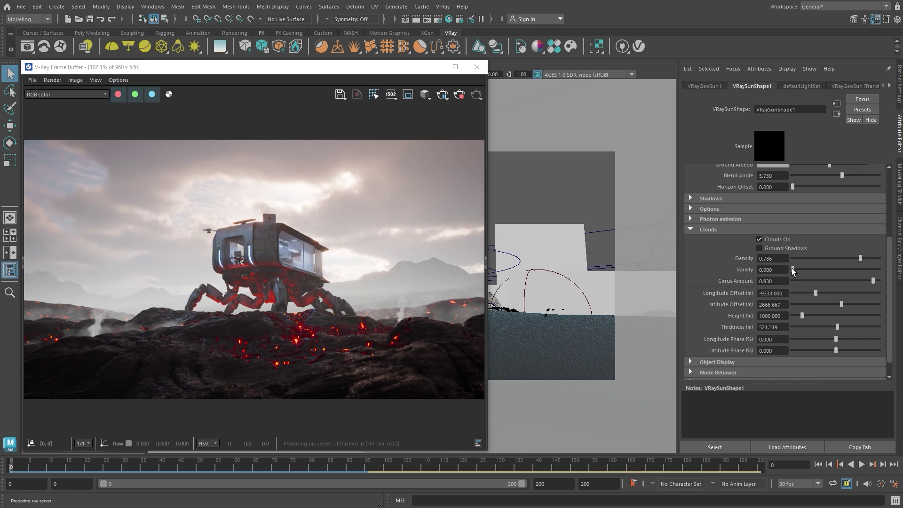
pyautogui.moveTo(792, 269); pyautogui.dragTo(861, 271)
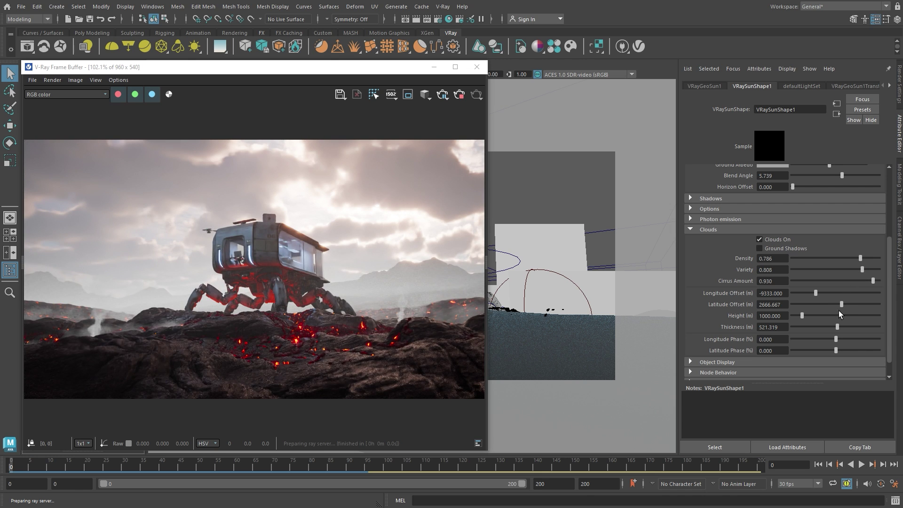
pyautogui.moveTo(836, 326); pyautogui.dragTo(871, 327)
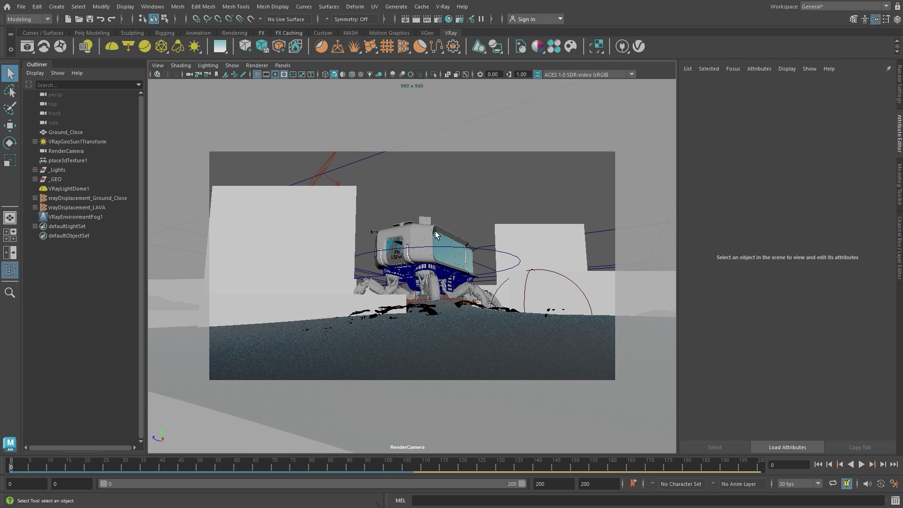
# Turn the V-Ray Profiler mode on in the render settings.
pyautogui.click(899, 92)
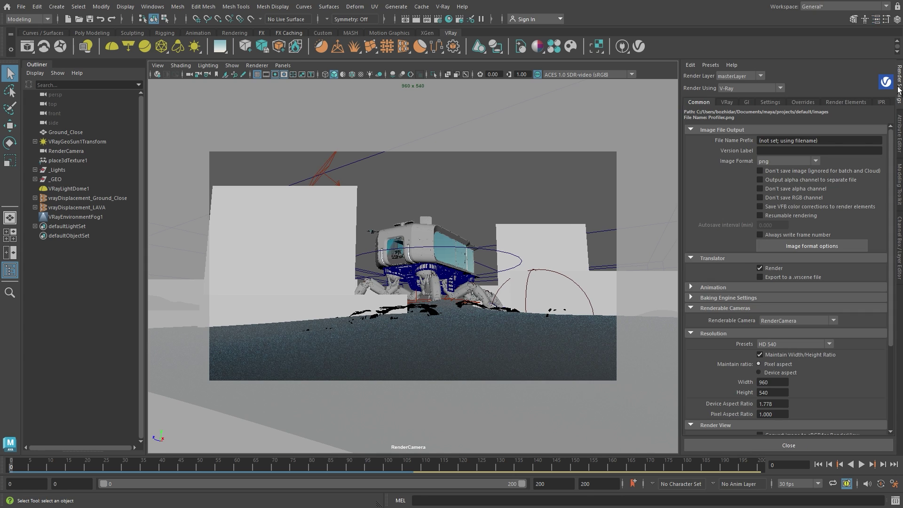
pyautogui.click(771, 102)
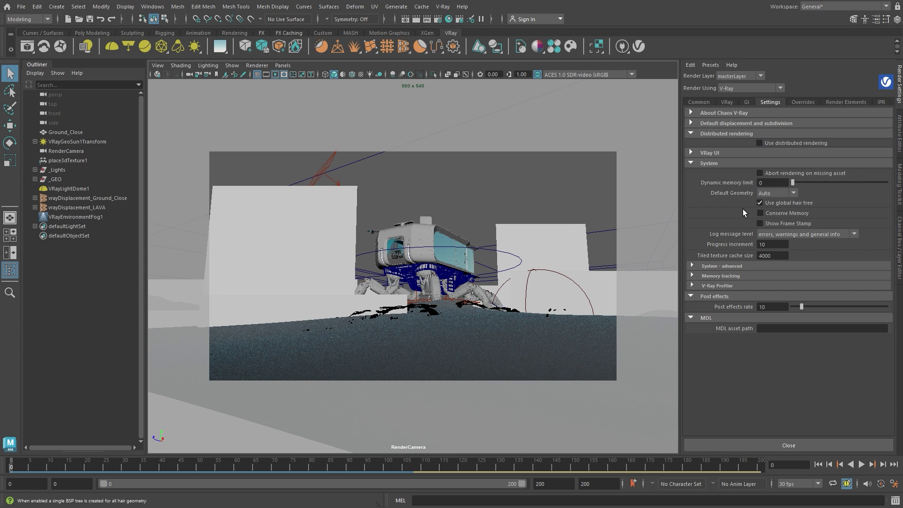
pyautogui.click(738, 286)
pyautogui.click(774, 296)
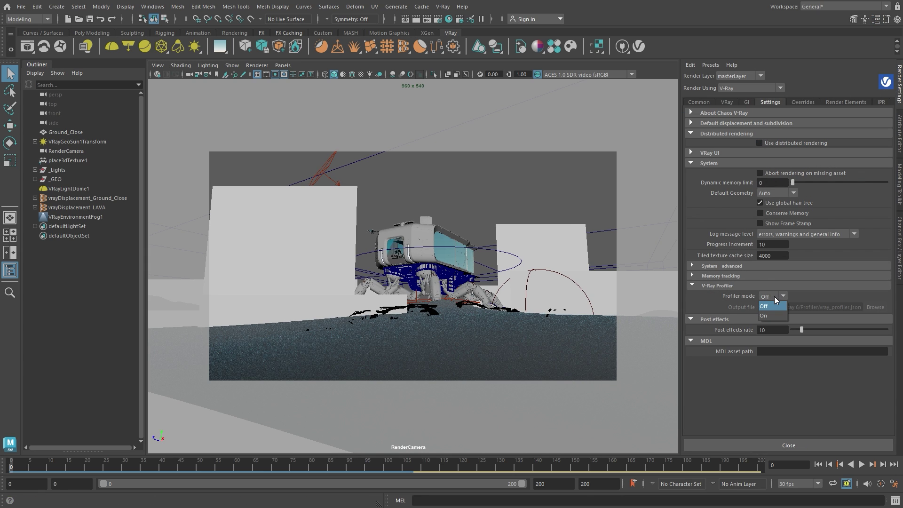
pyautogui.click(774, 311)
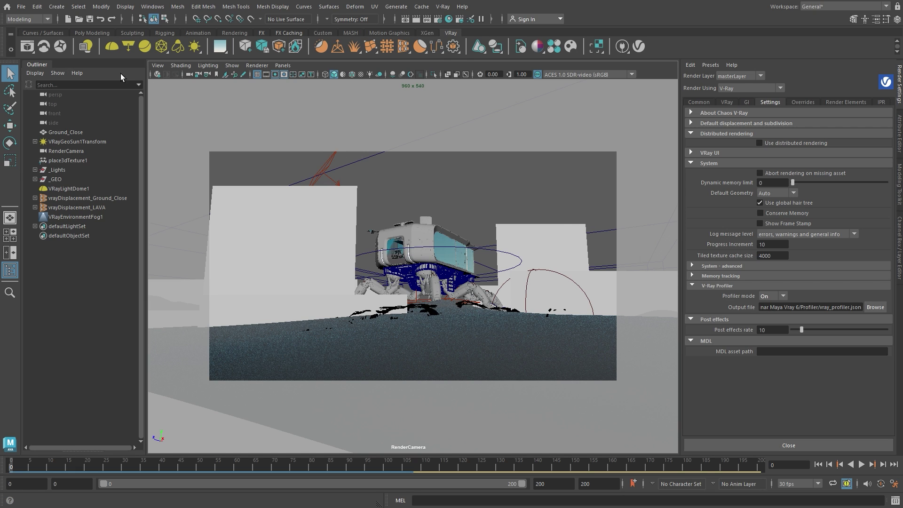
# Render the cloudy house scene from the V-Ray Frame Buffer with the profiler active.
pyautogui.click(22, 44)
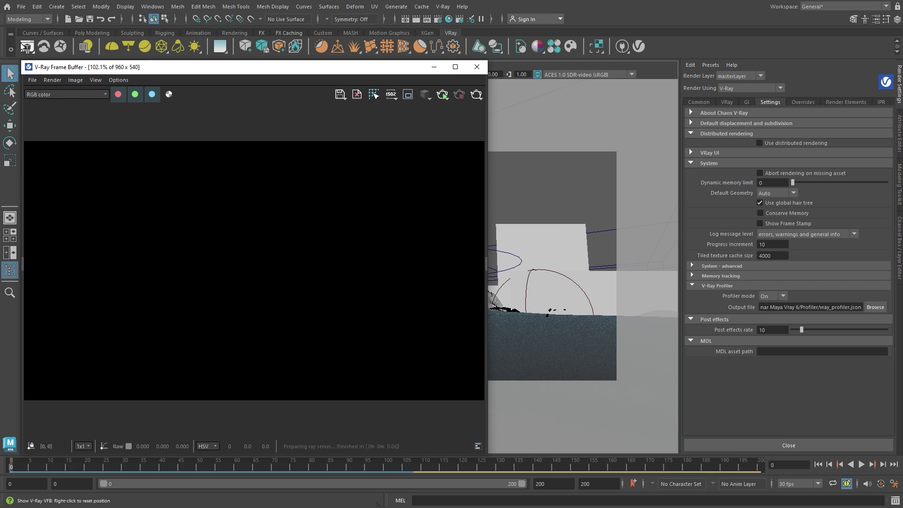
pyautogui.click(476, 95)
pyautogui.click(482, 106)
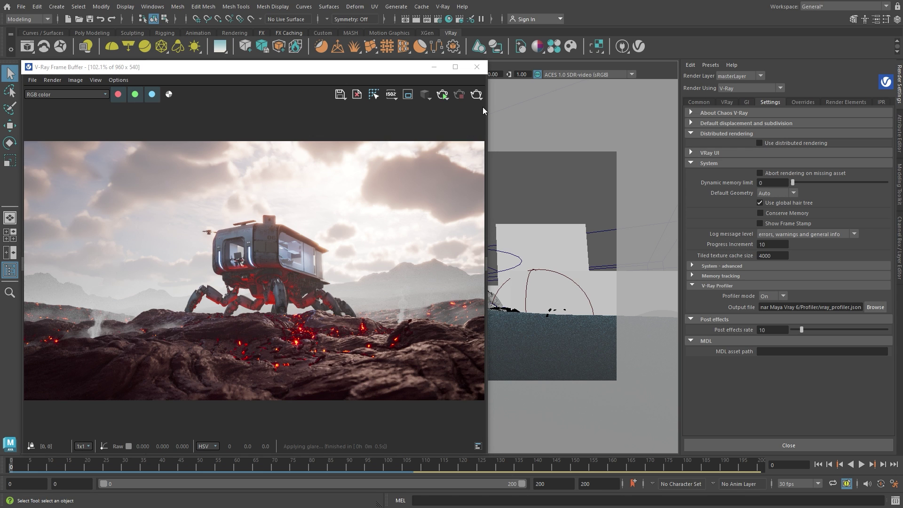
# Switch to Chrome, load vray_profiler.json on the chrome://tracing page, and examine the Magma_Ground entry.
pyautogui.hotkey('alt', 'Tab')
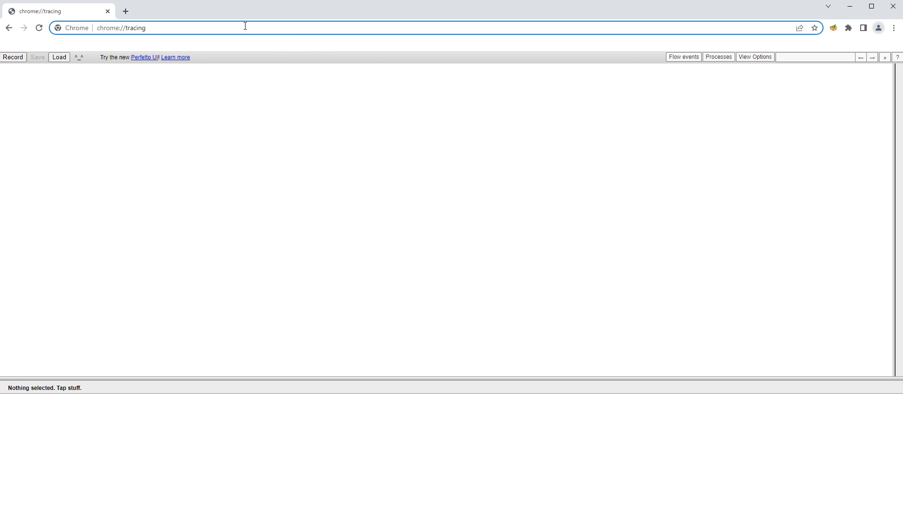
pyautogui.moveTo(217, 26); pyautogui.dragTo(95, 28)
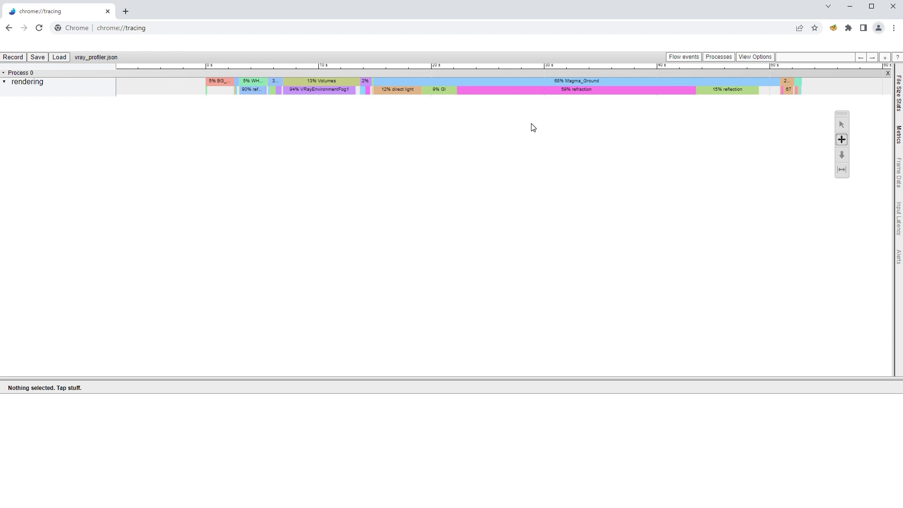
pyautogui.click(559, 81)
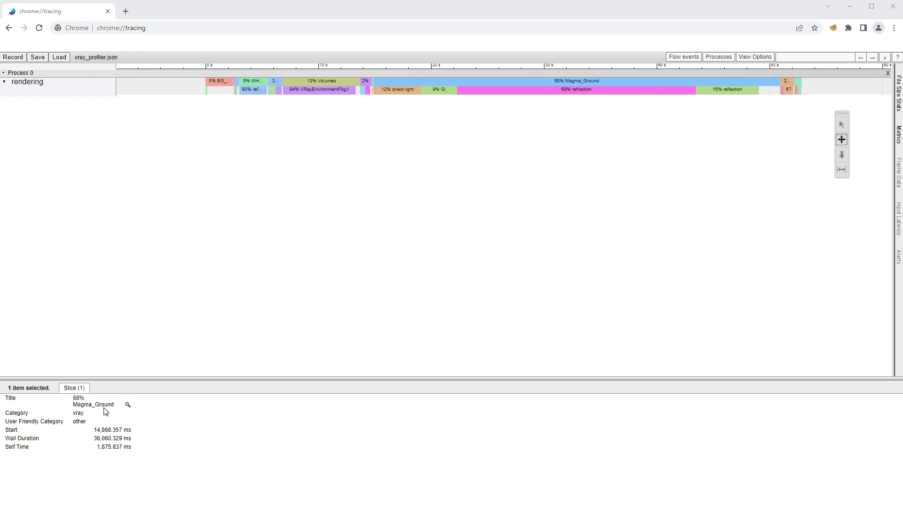
# Switch back to Maya, select the ground plane, and lower the SSS Amount of its Magma_Ground material.
pyautogui.hotkey('alt', 'Tab')
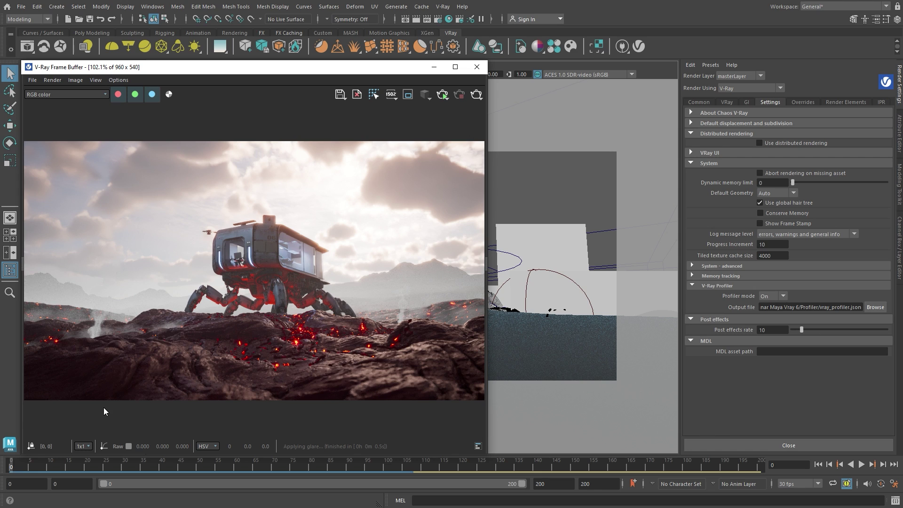
pyautogui.click(511, 345)
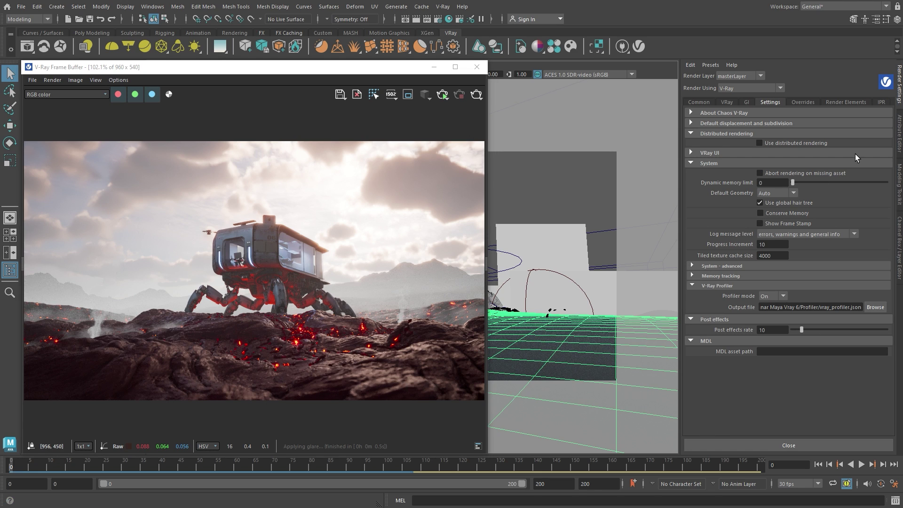
pyautogui.click(900, 136)
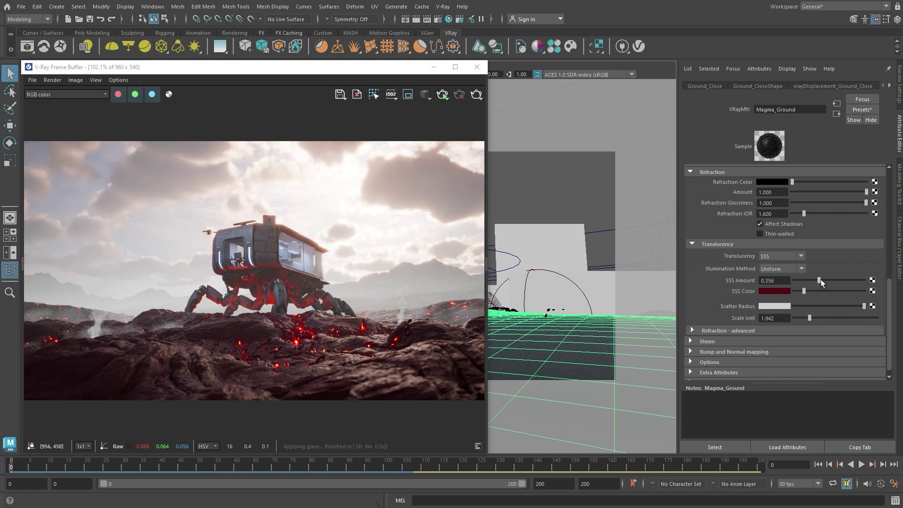
pyautogui.moveTo(818, 283); pyautogui.dragTo(802, 283)
# Render the scene again and examine the Magma_Ground entry of the new vray_profiler.json in Chrome's tracing page.
pyautogui.click(478, 94)
pyautogui.click(484, 108)
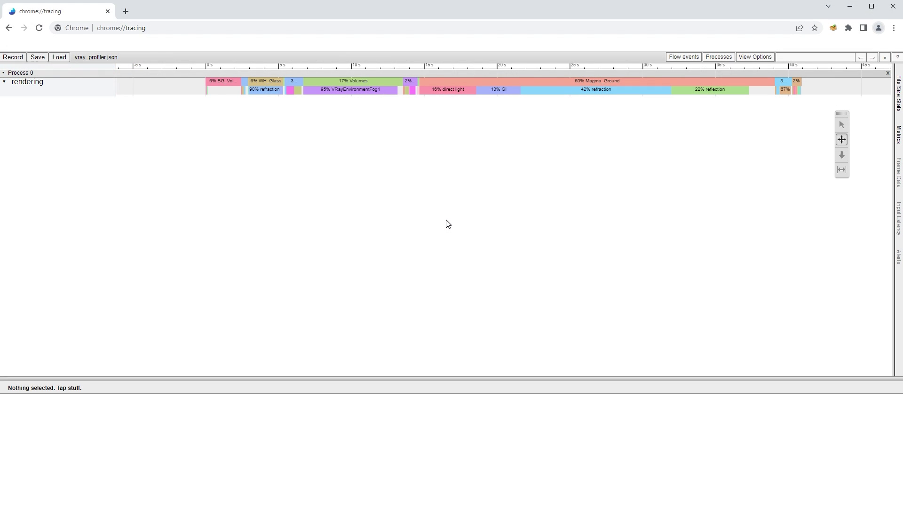
pyautogui.click(553, 84)
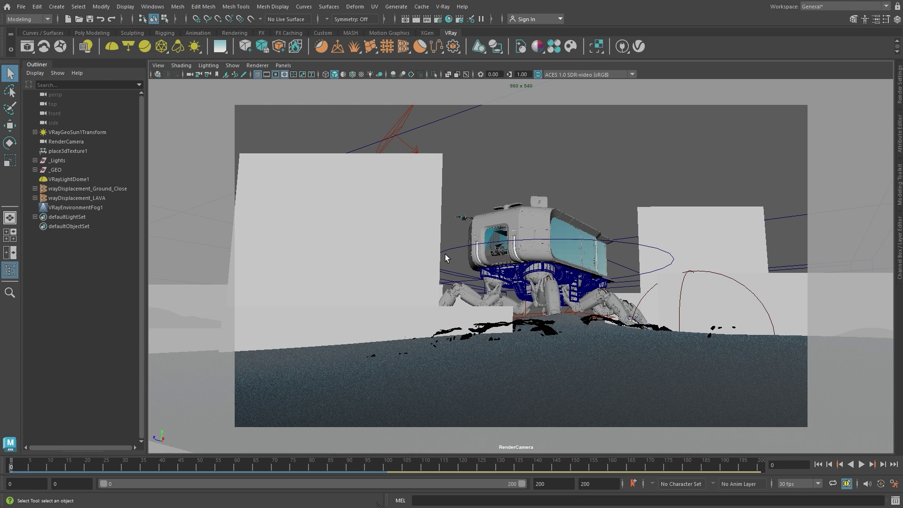
# Export the RenderCamera scene to Chaos Cloud and set the Clouds job resolution to 1920 × 1080 px.
pyautogui.click(44, 46)
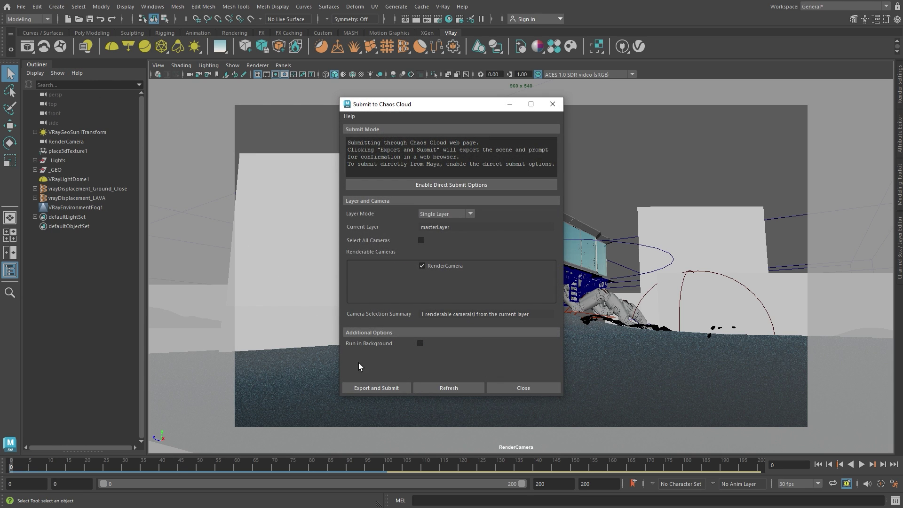
pyautogui.click(378, 387)
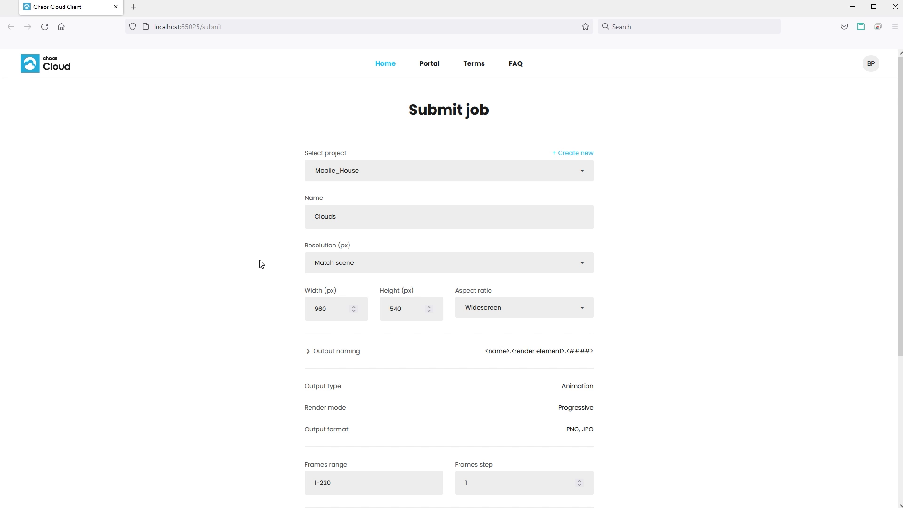
pyautogui.moveTo(330, 309); pyautogui.dragTo(304, 309)
pyautogui.write('1920')
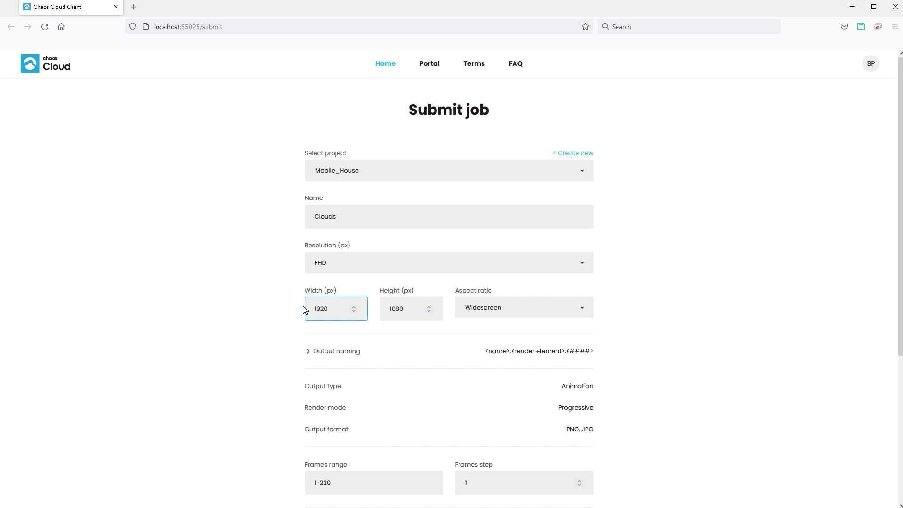
pyautogui.click(303, 309)
# Check the job's frame range of 1-220 and submit the Clouds animation to the Mobile_House project.
pyautogui.scroll(-3, 303, 309)
pyautogui.click(328, 328)
pyautogui.hotkey('ctrl', 'a')
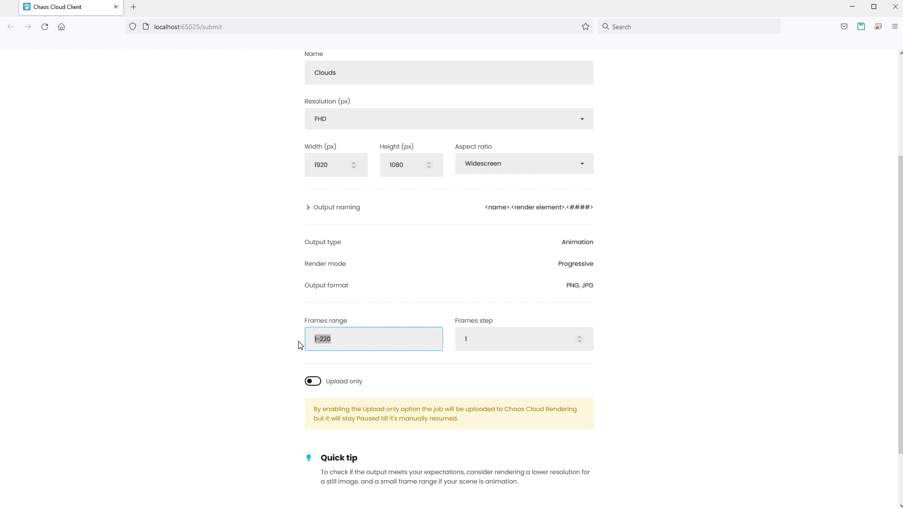
pyautogui.press('End')
pyautogui.click(298, 346)
pyautogui.scroll(-2, 298, 345)
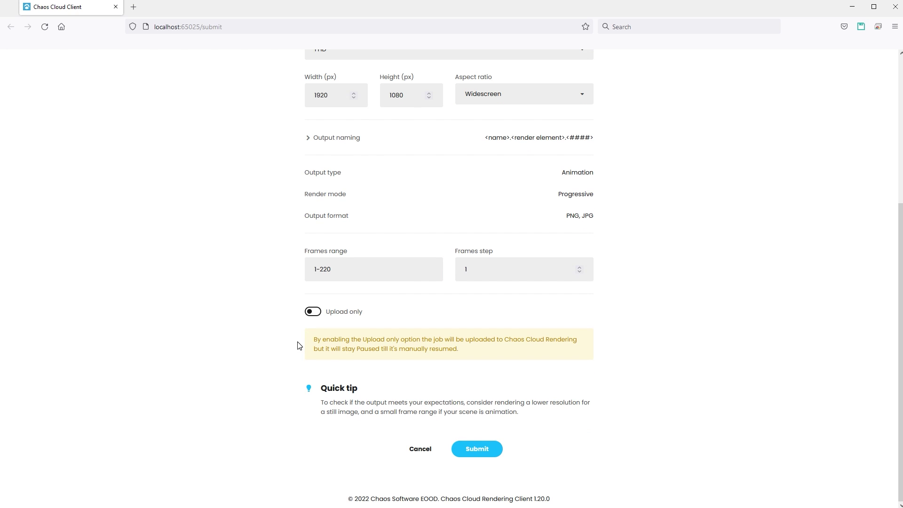
pyautogui.click(477, 448)
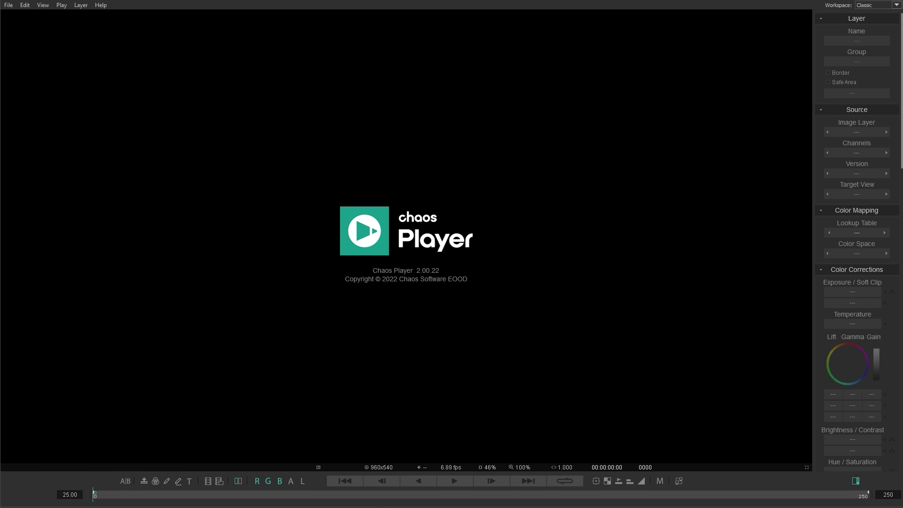
# In Chaos Player, load the Sh04_01 and Sh02_01 image sequences and place Sh02_01 after Sh04_01 on the timeline.
pyautogui.moveTo(113, 310); pyautogui.dragTo(194, 326)
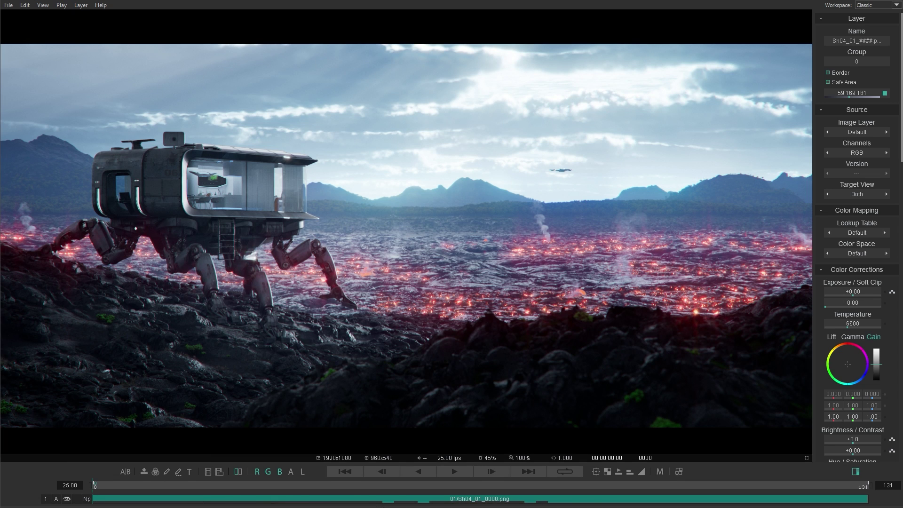
pyautogui.moveTo(118, 277); pyautogui.dragTo(186, 280)
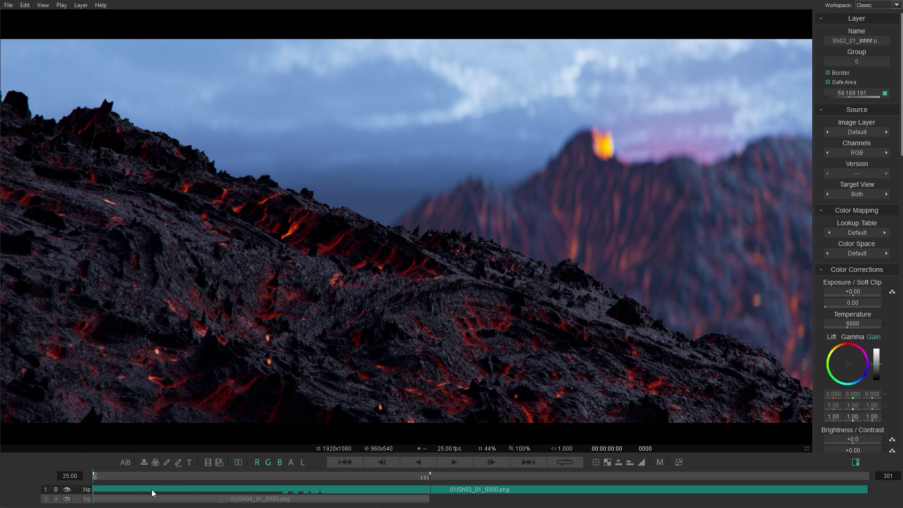
pyautogui.moveTo(152, 489); pyautogui.dragTo(484, 491)
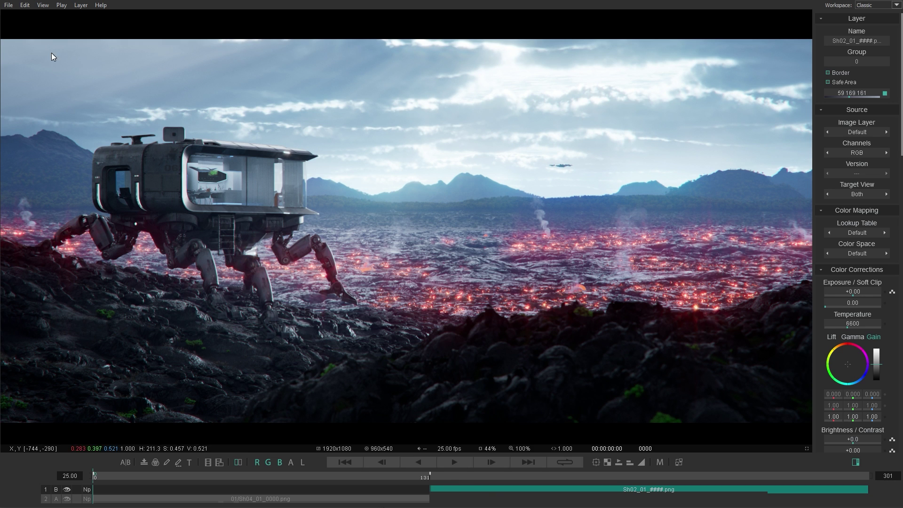
# Resize the timeline to fit all layers and play back the combined sequence.
pyautogui.click(25, 5)
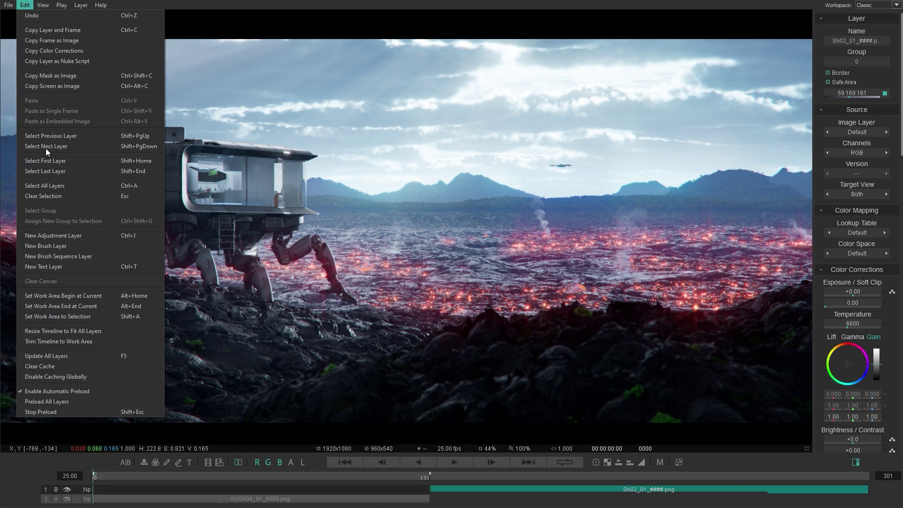
pyautogui.click(60, 330)
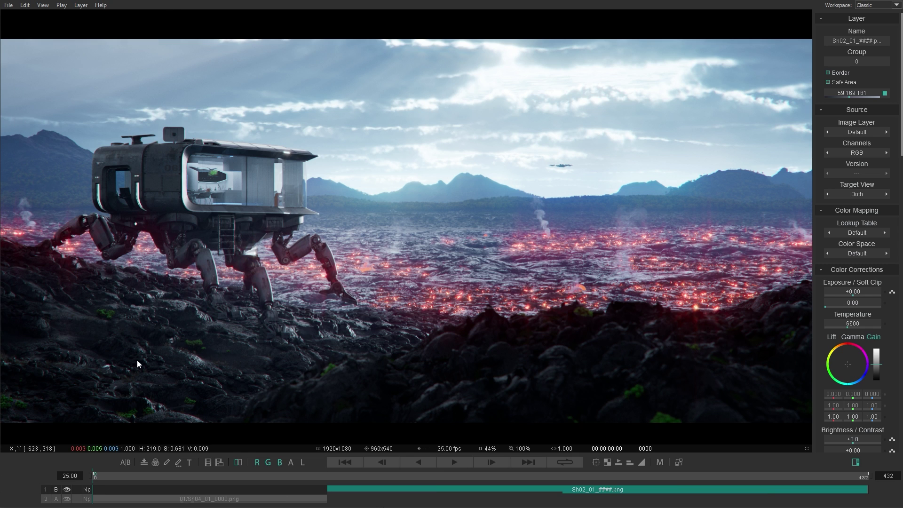
pyautogui.click(458, 458)
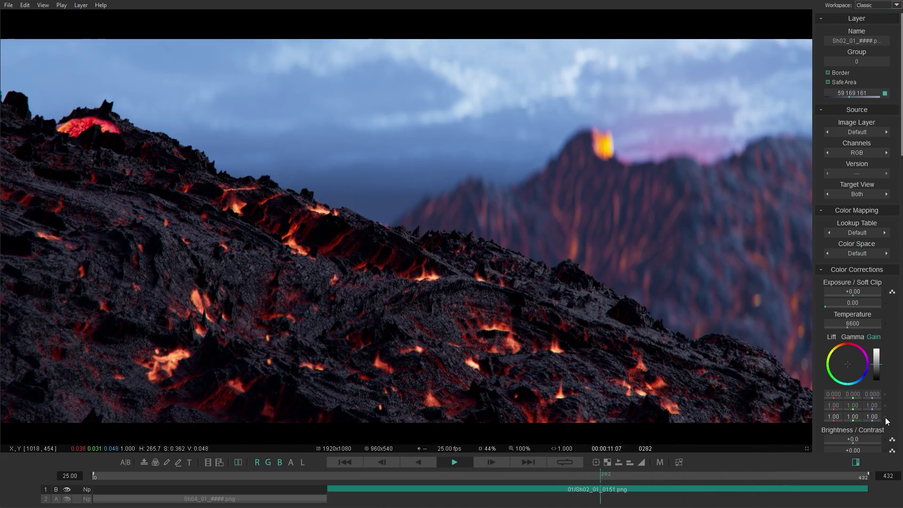
pyautogui.click(885, 417)
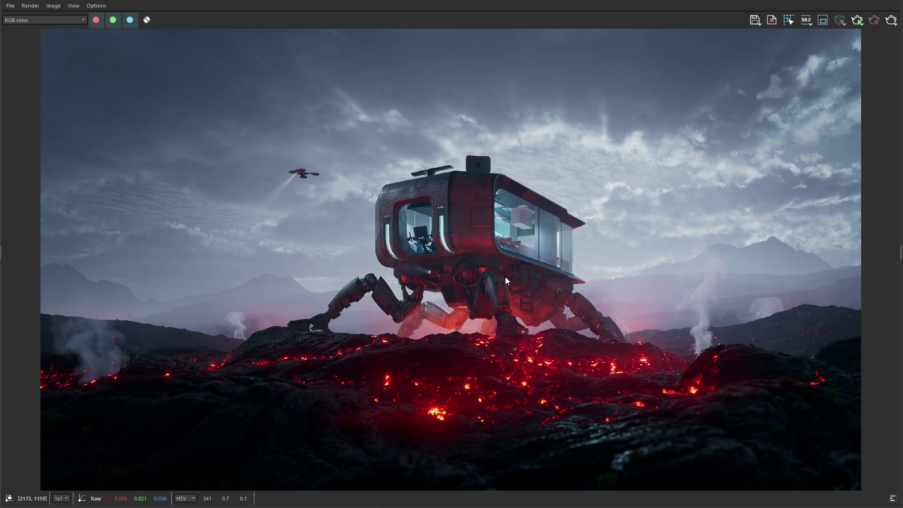
# In the V-Ray Frame Buffer, prepare the render for Chaos Cloud Collaboration and create a project named Mobile_House.
pyautogui.click(898, 251)
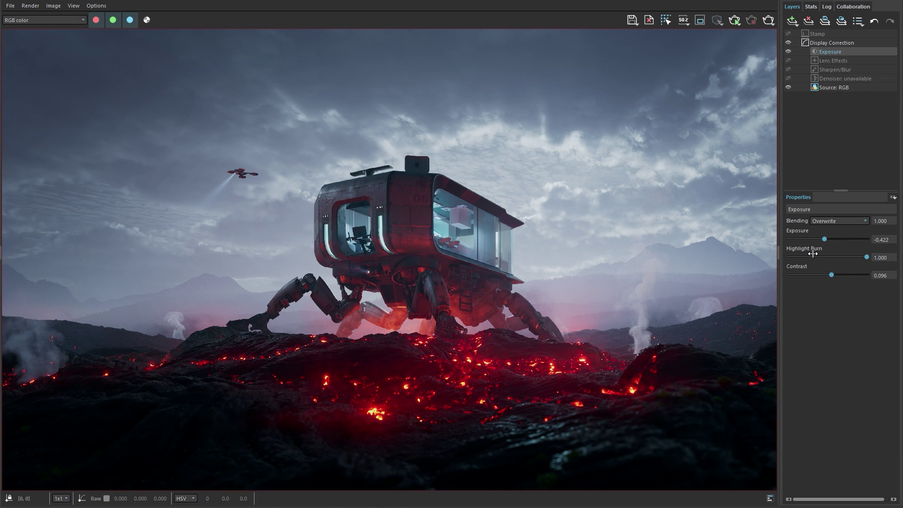
pyautogui.click(859, 11)
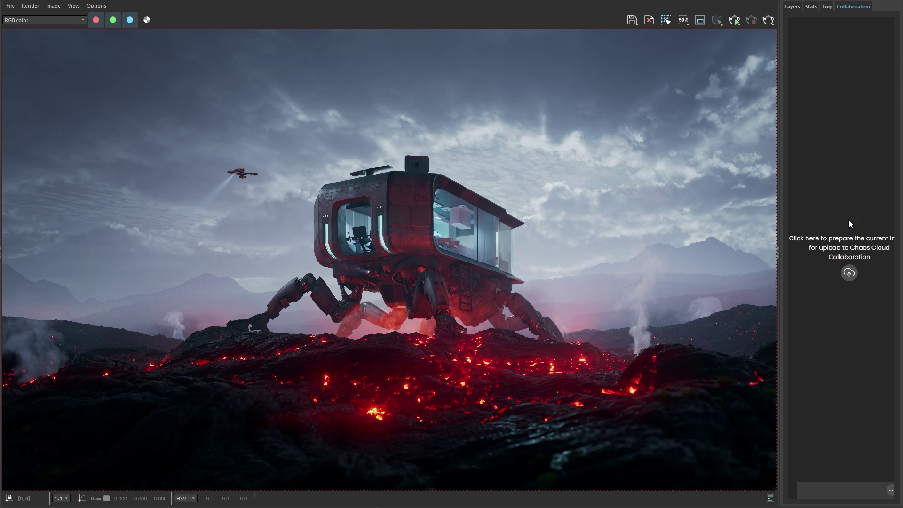
pyautogui.click(849, 273)
pyautogui.click(841, 309)
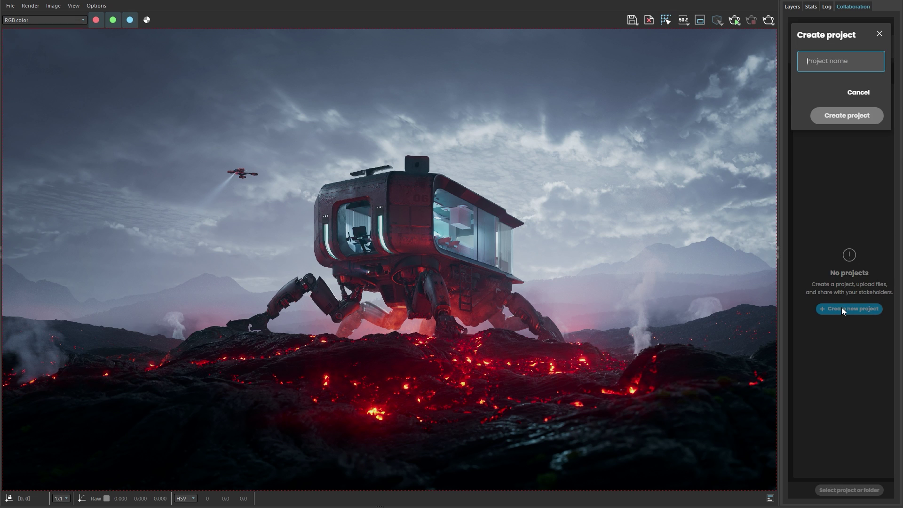
pyautogui.write('Mobile')
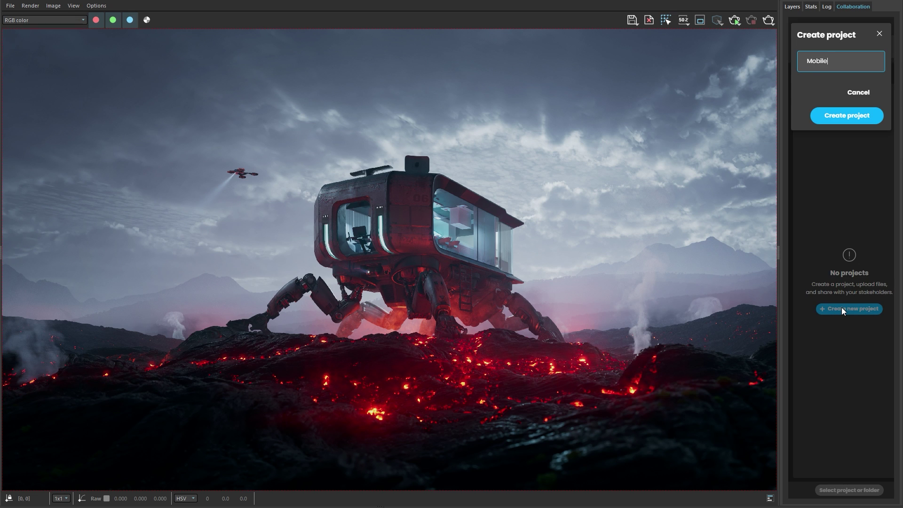
pyautogui.write('_House')
pyautogui.press('Return')
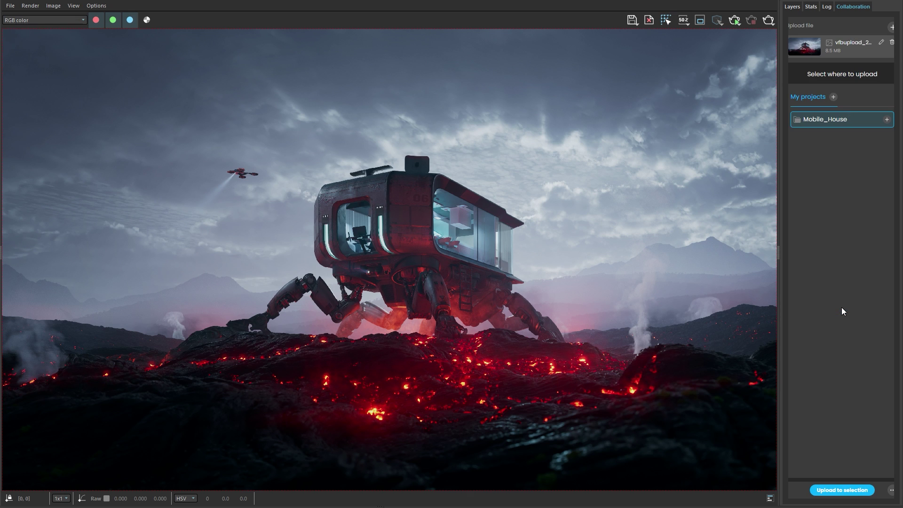
# Upload the render to the Mobile_House project and open the uploaded image in the browser.
pyautogui.click(824, 490)
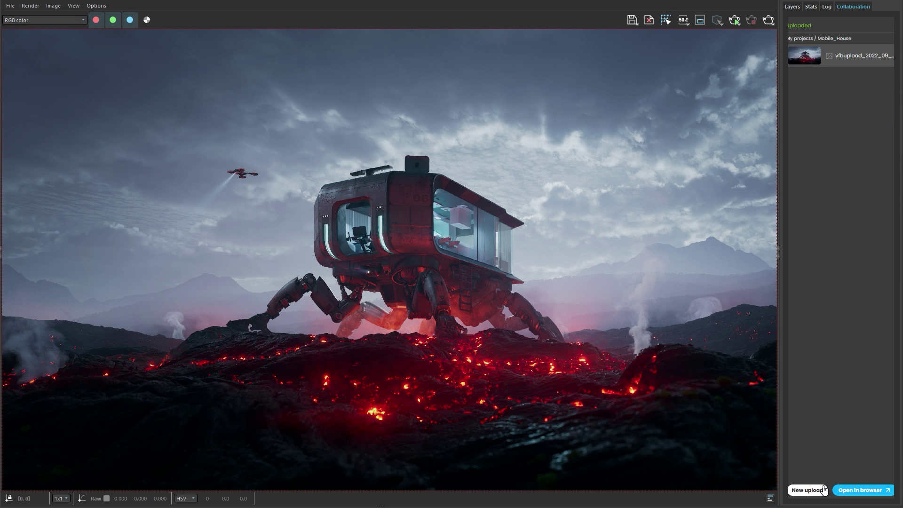
pyautogui.click(862, 489)
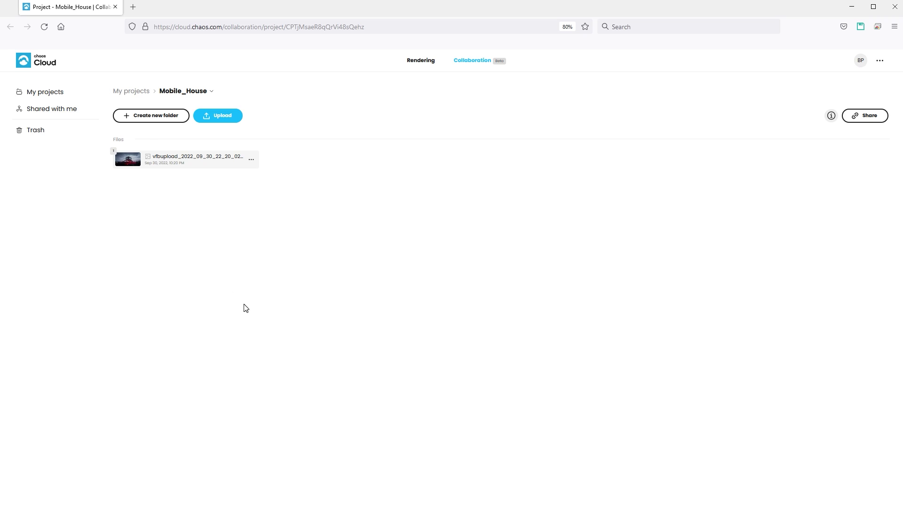
pyautogui.click(127, 160)
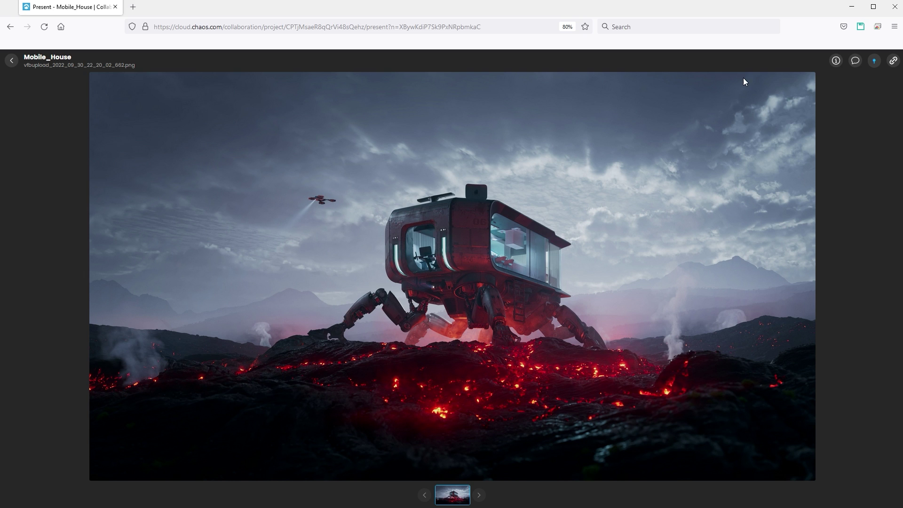
# Add the comment "Too dark" to the uploaded image.
pyautogui.click(854, 63)
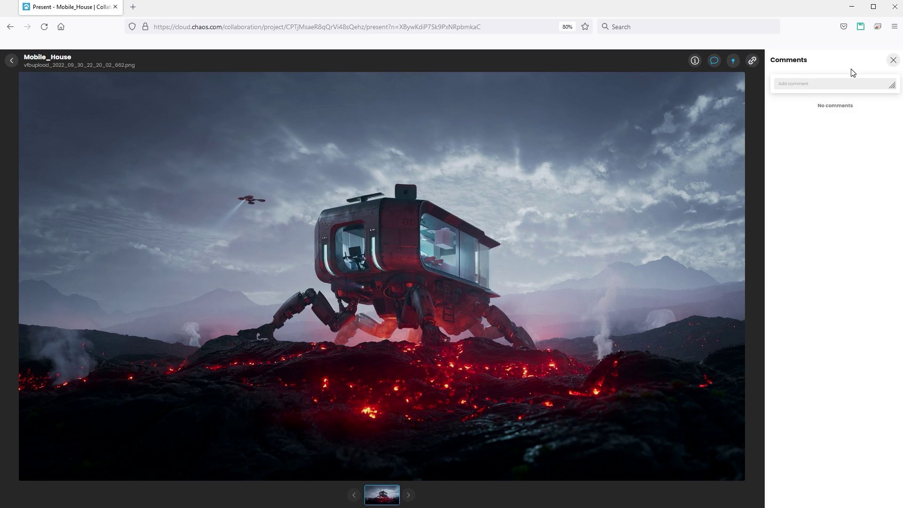
pyautogui.click(850, 85)
pyautogui.write('Too dark')
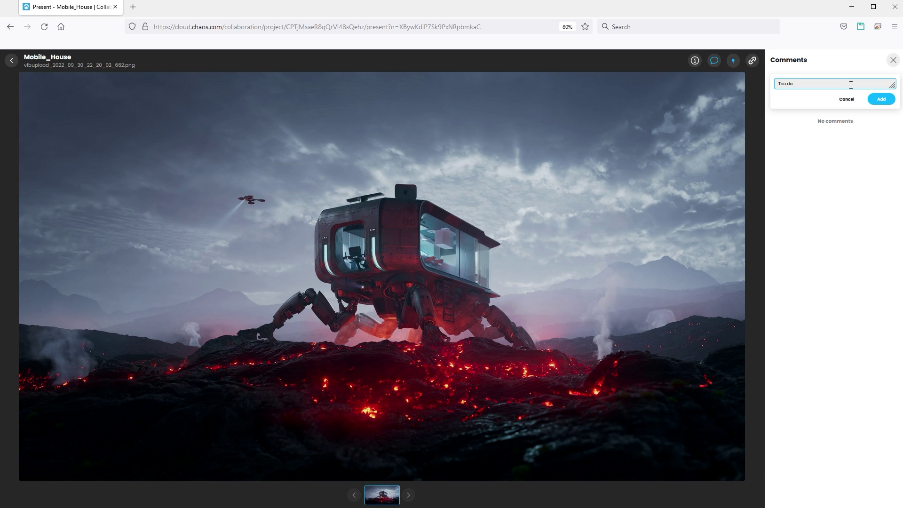
pyautogui.click(875, 101)
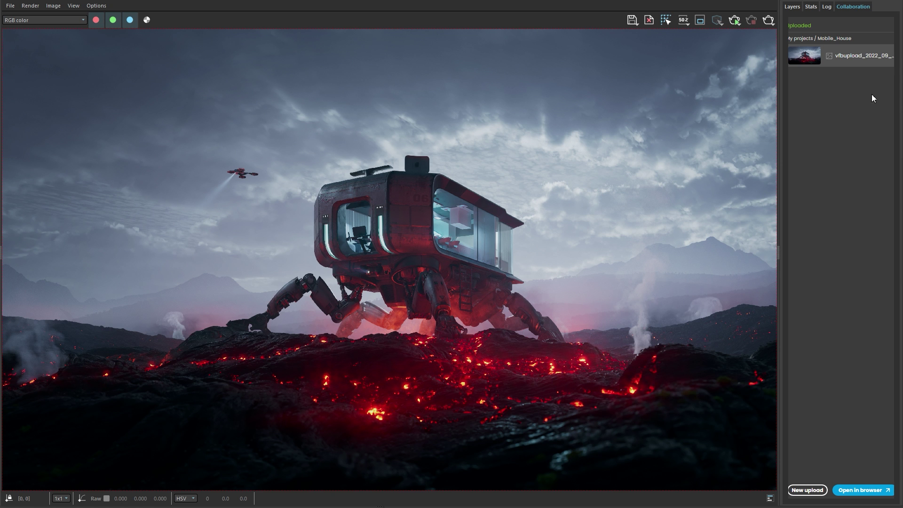
# In the V-Ray Frame Buffer, raise the render's exposure to 0.120 and return to the Collaboration upload view.
pyautogui.click(791, 7)
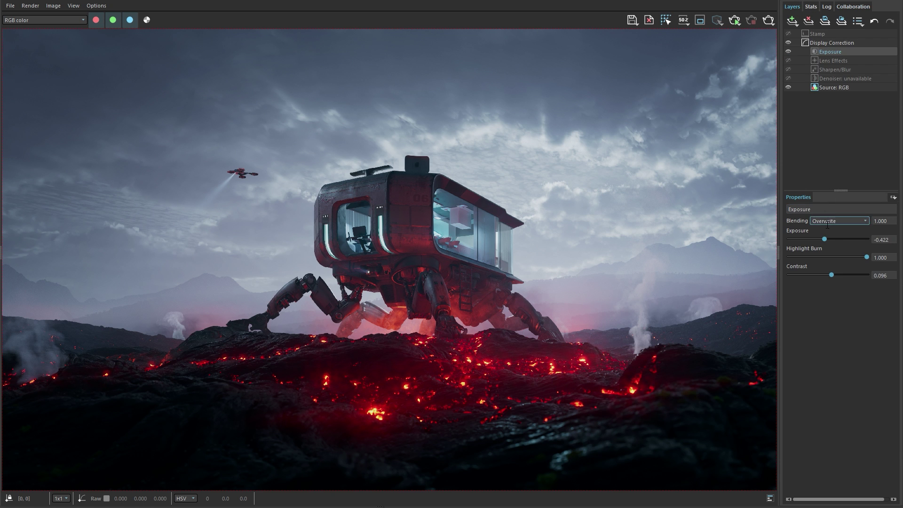
pyautogui.moveTo(825, 239); pyautogui.dragTo(829, 241)
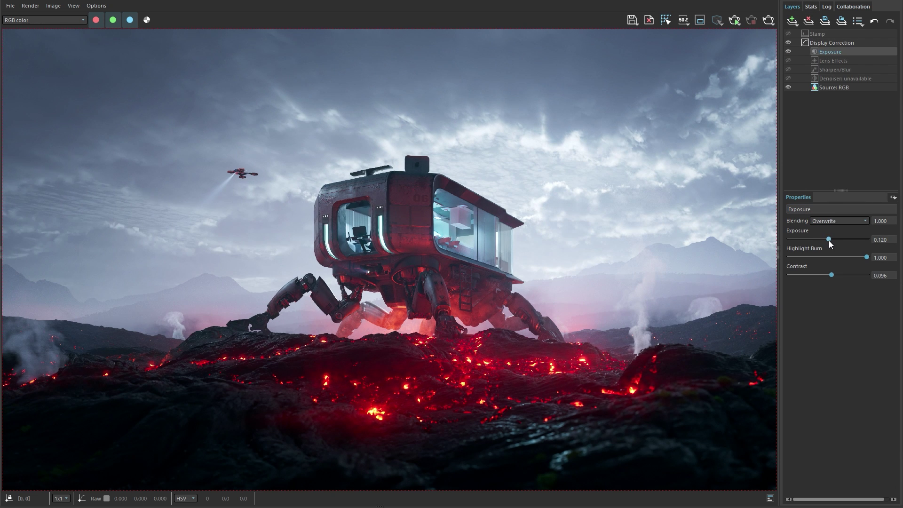
pyautogui.click(853, 7)
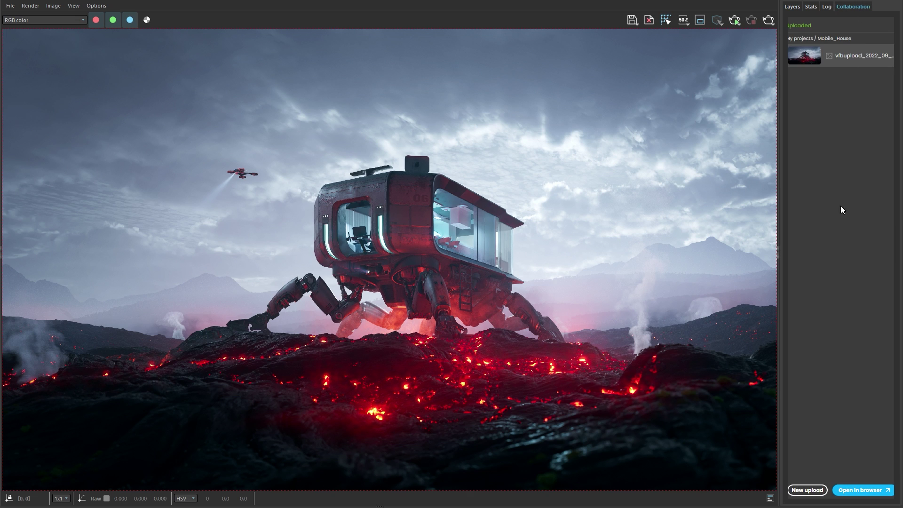
# Prepare the brightened render as a new upload, send it to the Mobile_House project and open the project in the browser.
pyautogui.click(804, 490)
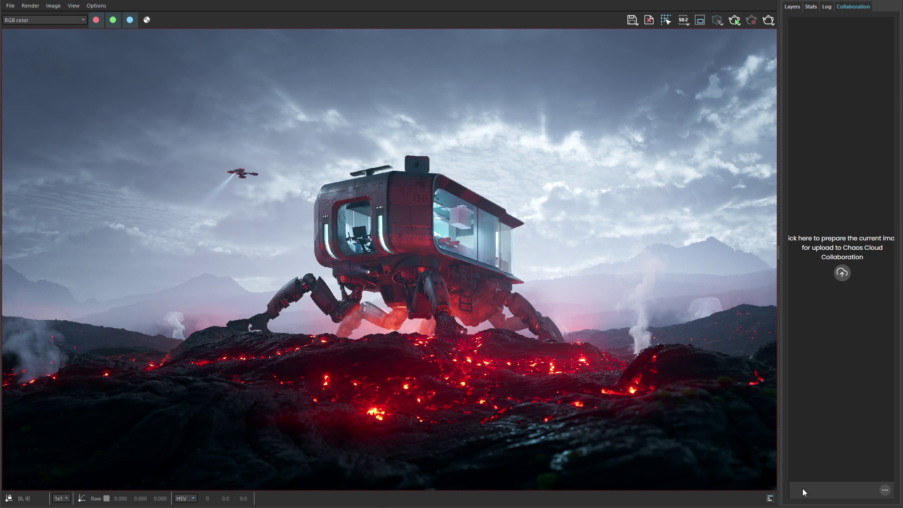
pyautogui.click(842, 273)
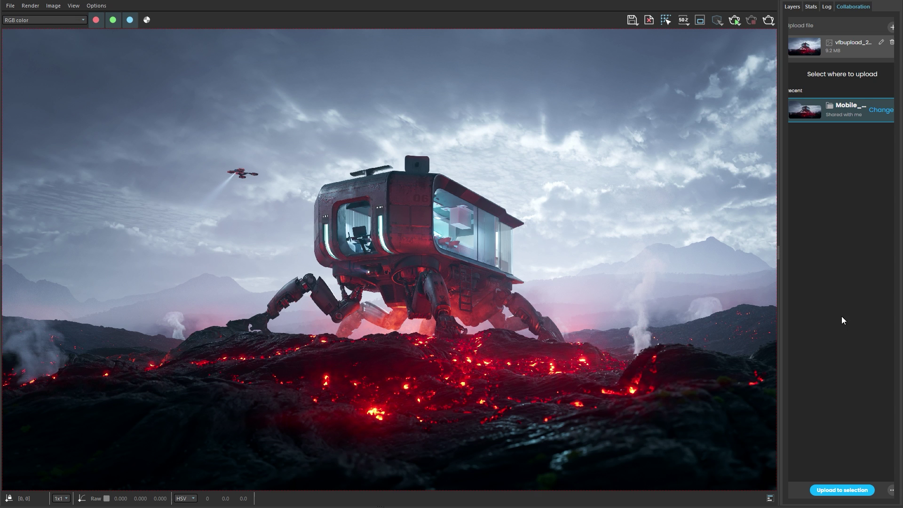
pyautogui.click(838, 485)
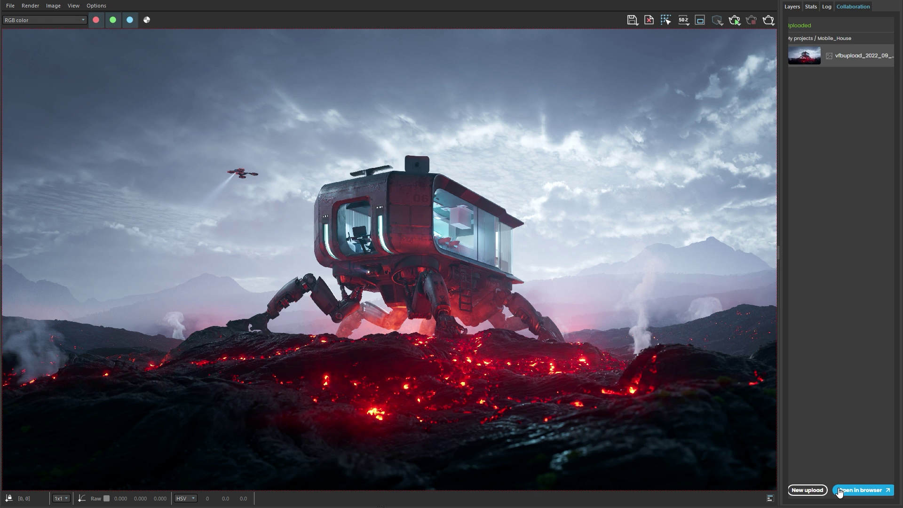
pyautogui.click(839, 491)
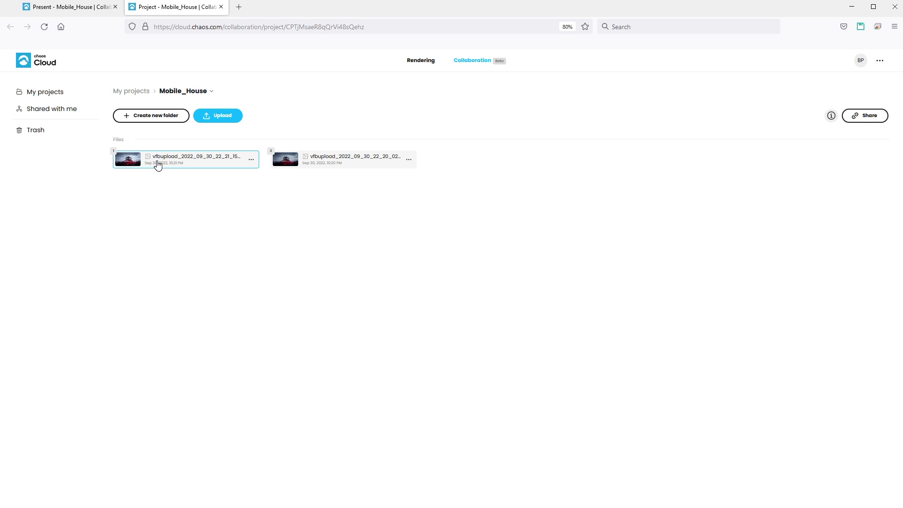
# Open the newest upload in the Mobile_House project and compare it with the earlier darker version.
pyautogui.click(136, 159)
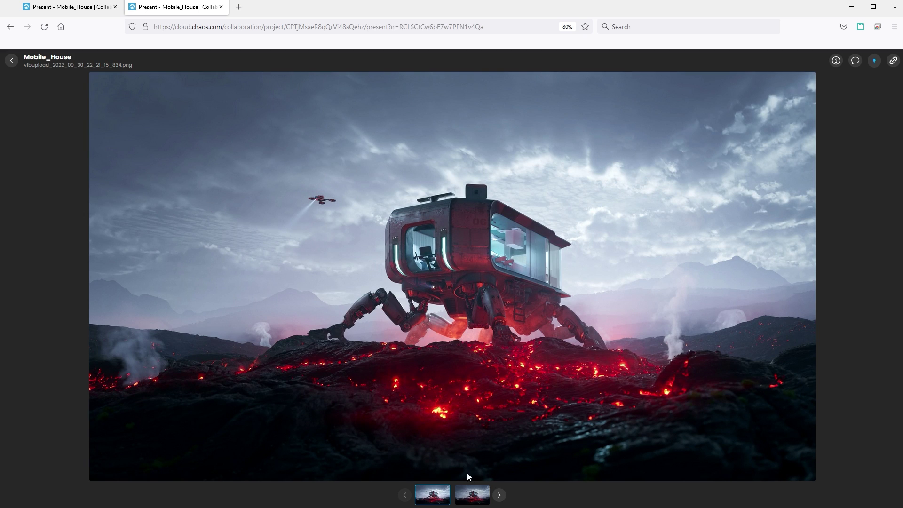
pyautogui.click(475, 492)
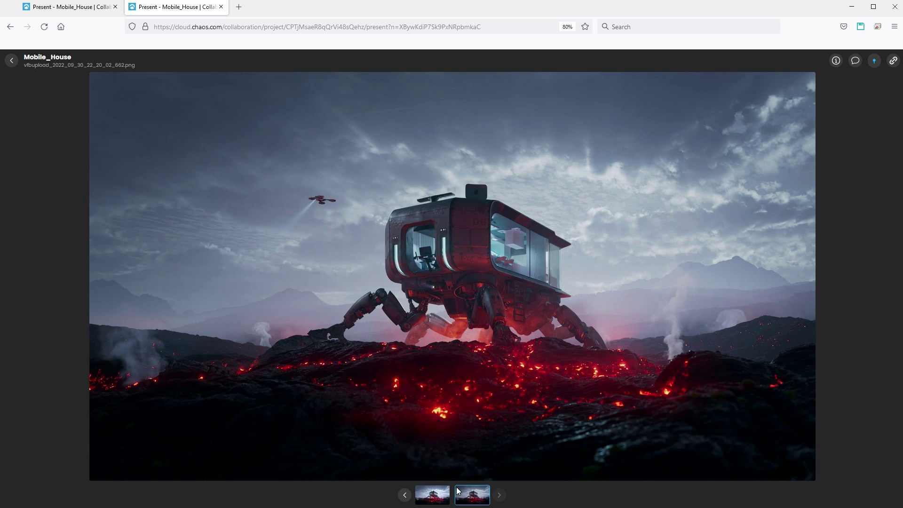
pyautogui.click(434, 492)
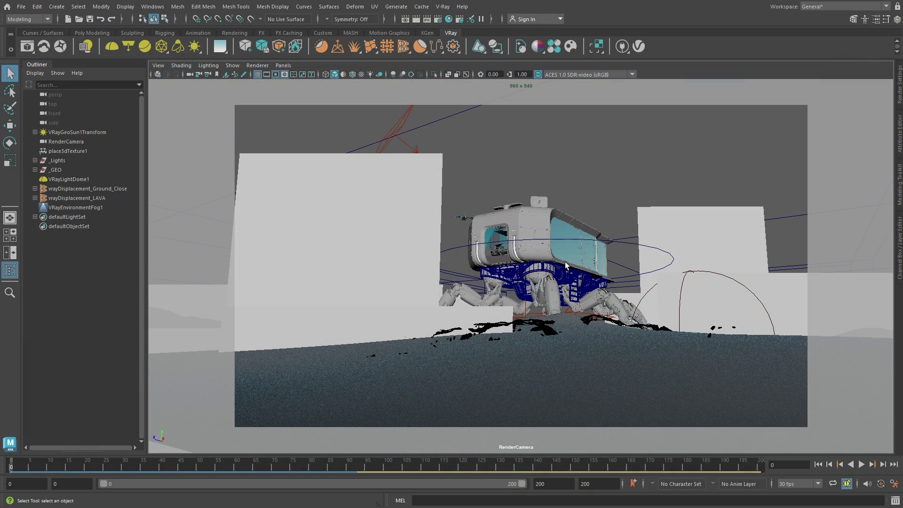
# In Maya, show V-Ray's IPR render settings to examine the Light Cache option.
pyautogui.click(898, 90)
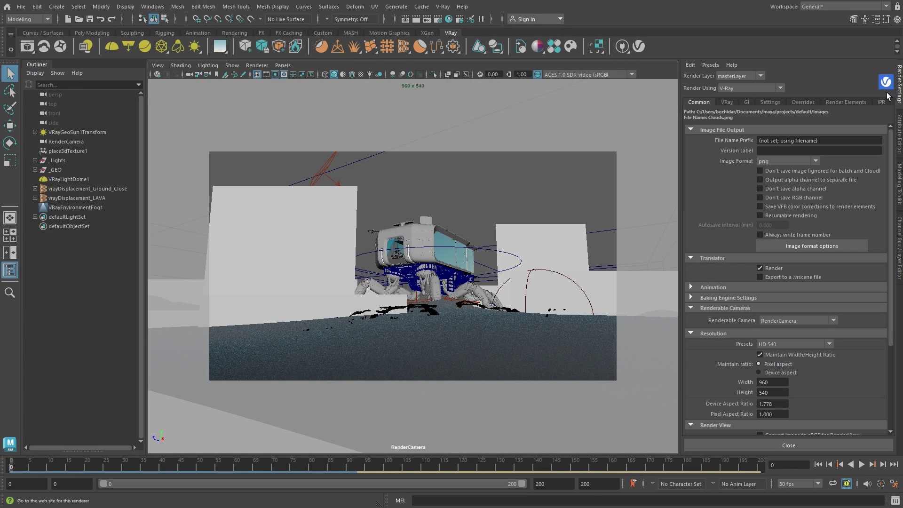
pyautogui.click(881, 103)
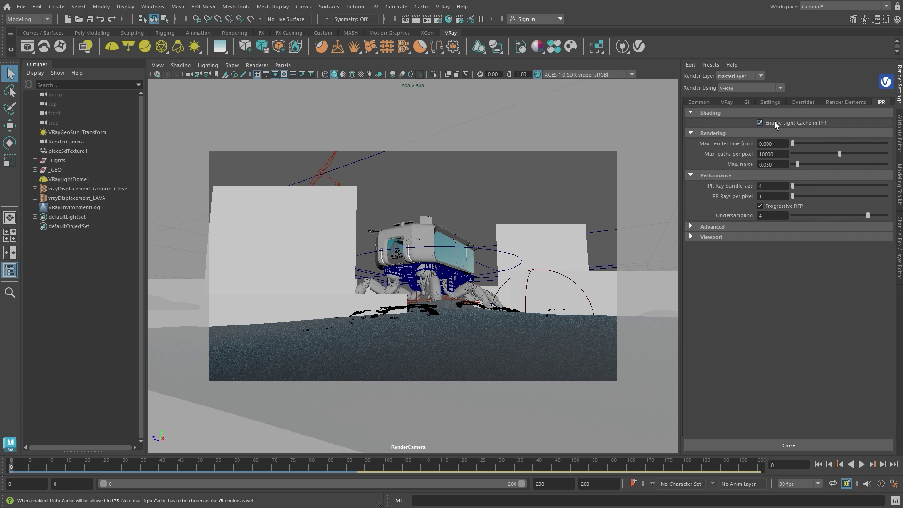
# Set the production render engine to V-Ray GPU and expand the V-Ray render devices selection.
pyautogui.click(727, 102)
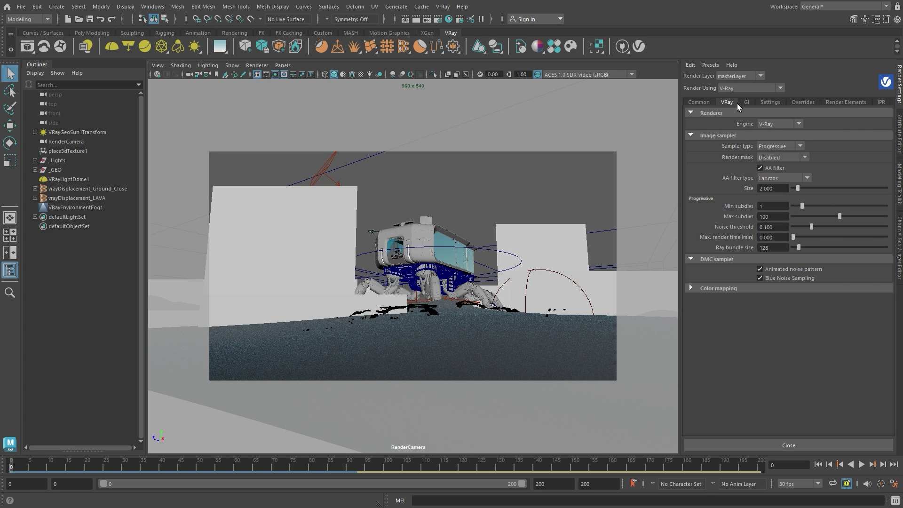
pyautogui.click(785, 123)
pyautogui.click(785, 144)
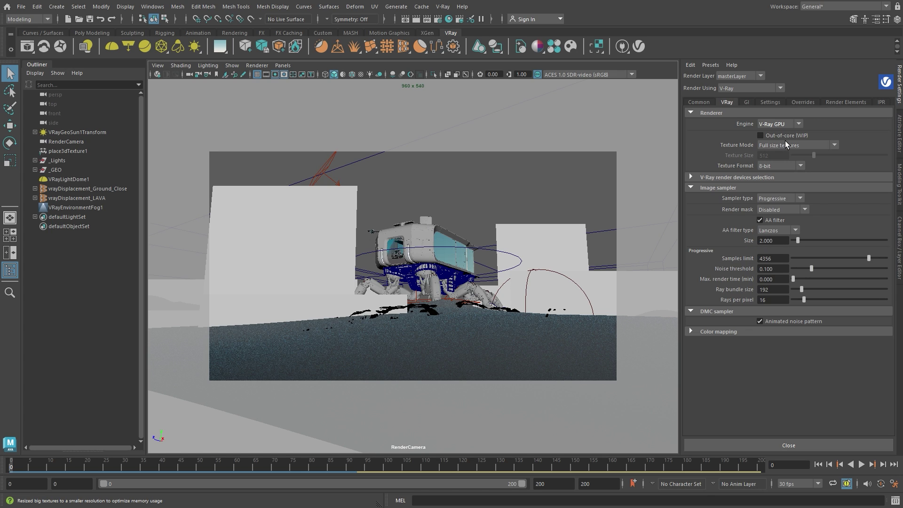
pyautogui.click(780, 177)
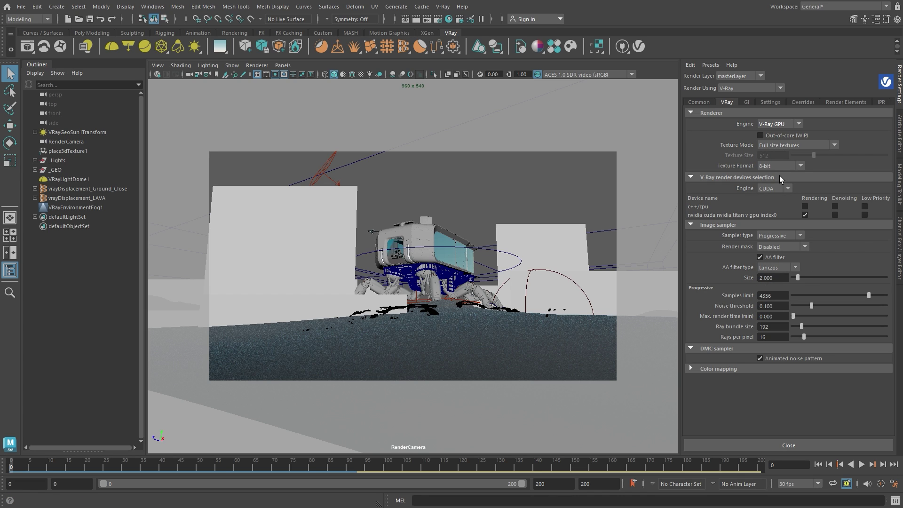